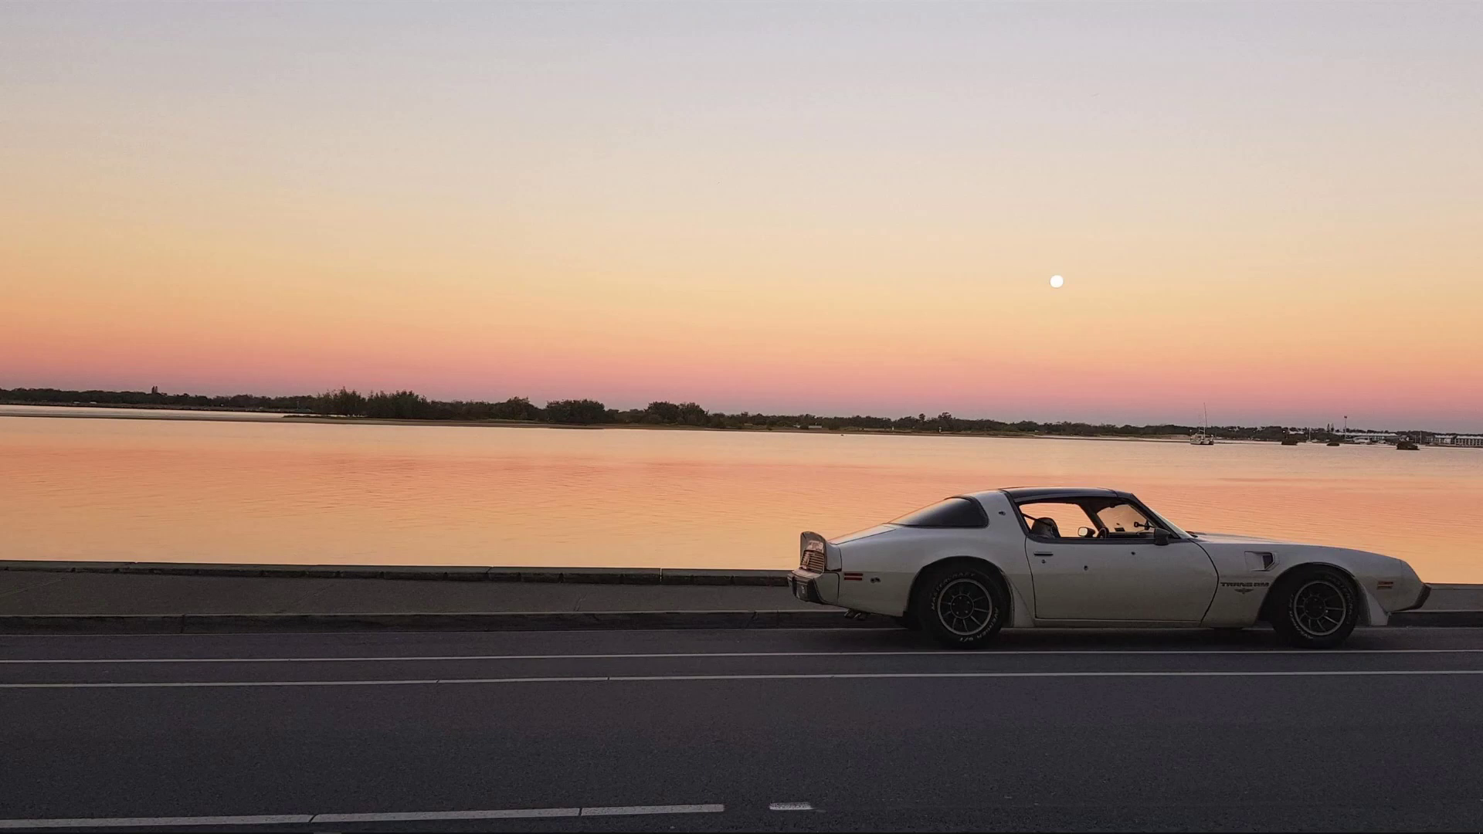
Switch to Terrain Builder from the taskbar so the Campbell_Islands satellite map shows
mouse_move(531, 823)
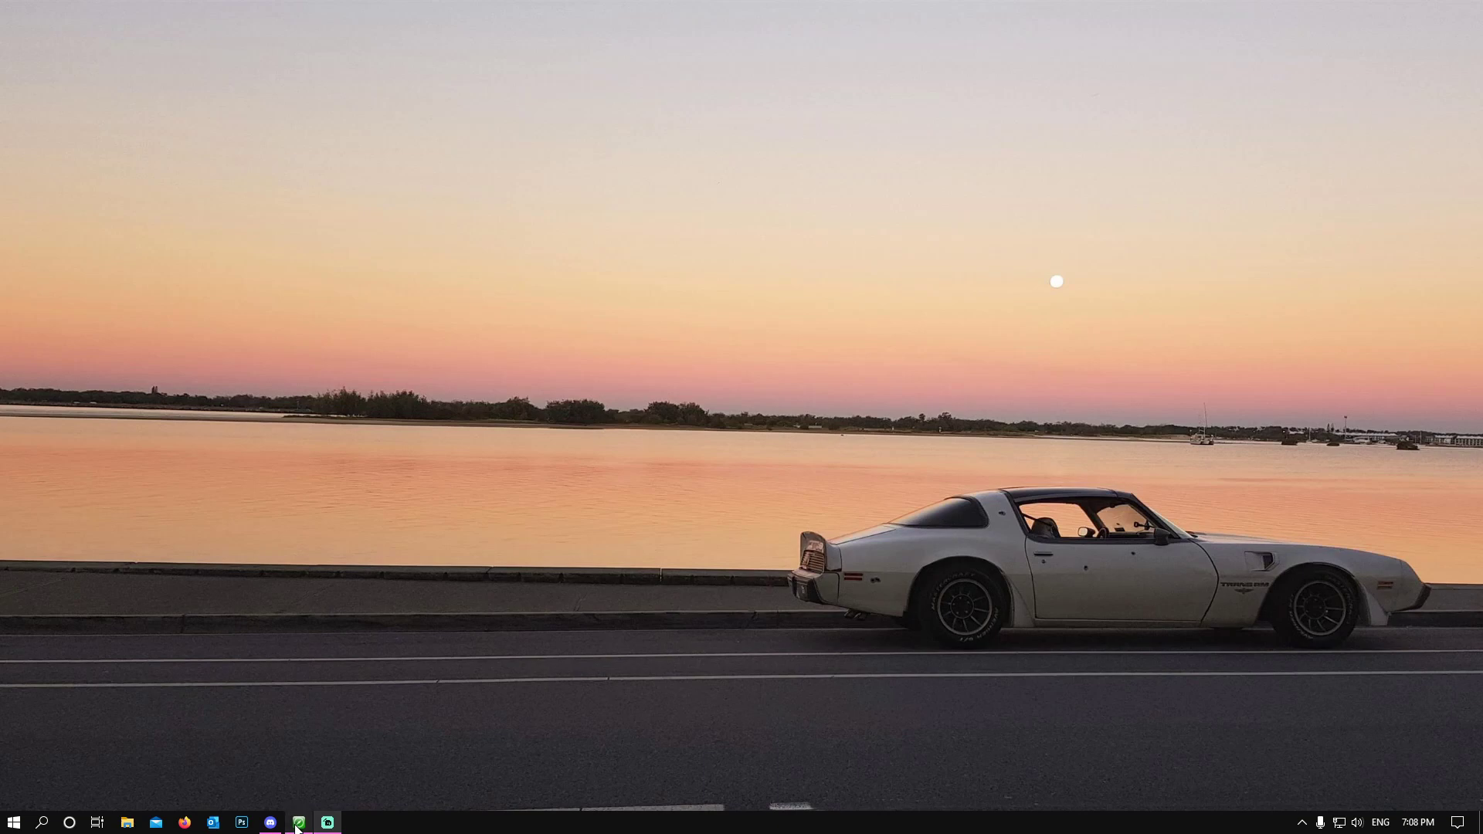
click(298, 824)
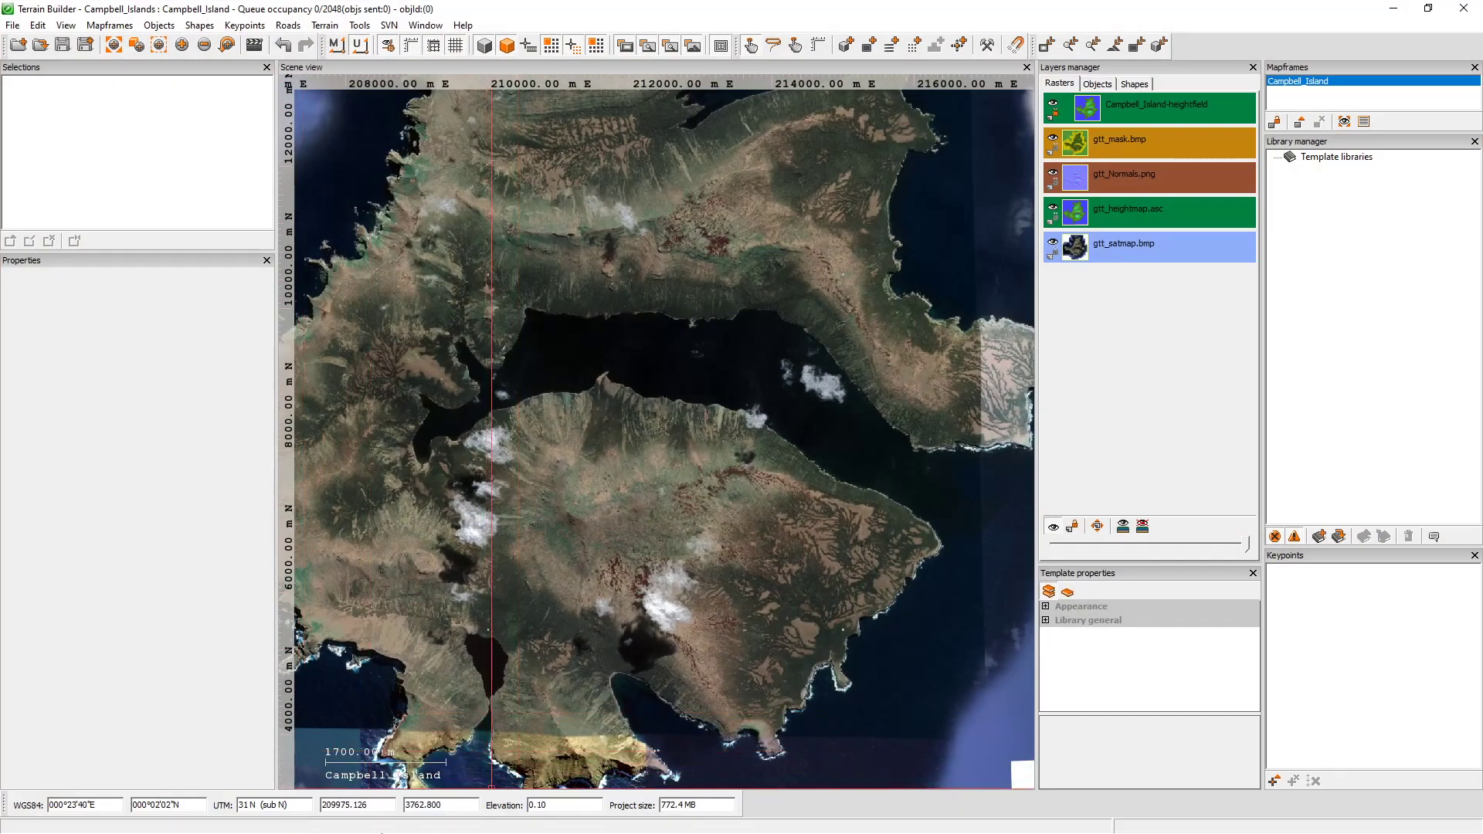
key(alt+Tab)
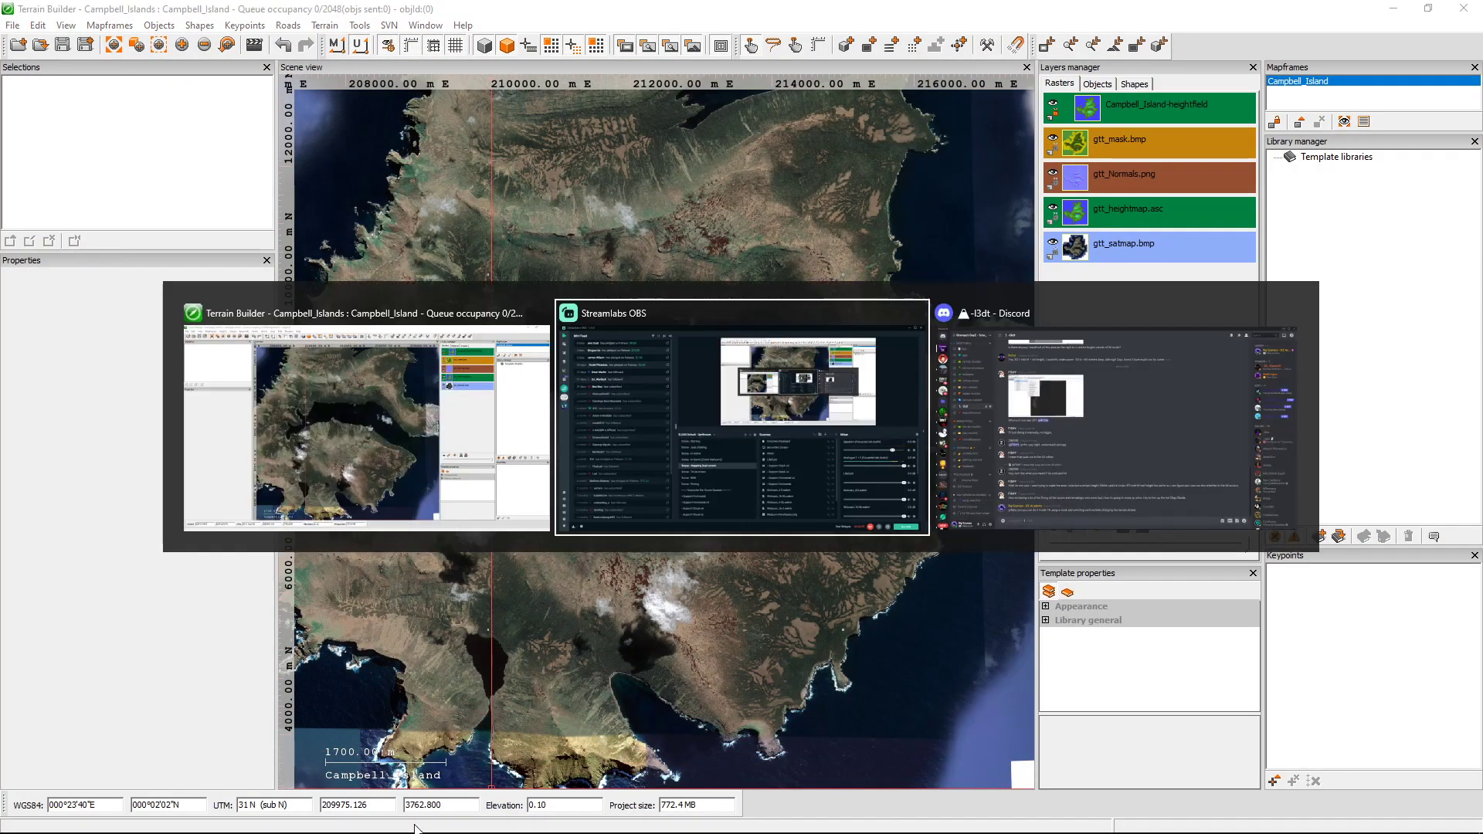
click(271, 824)
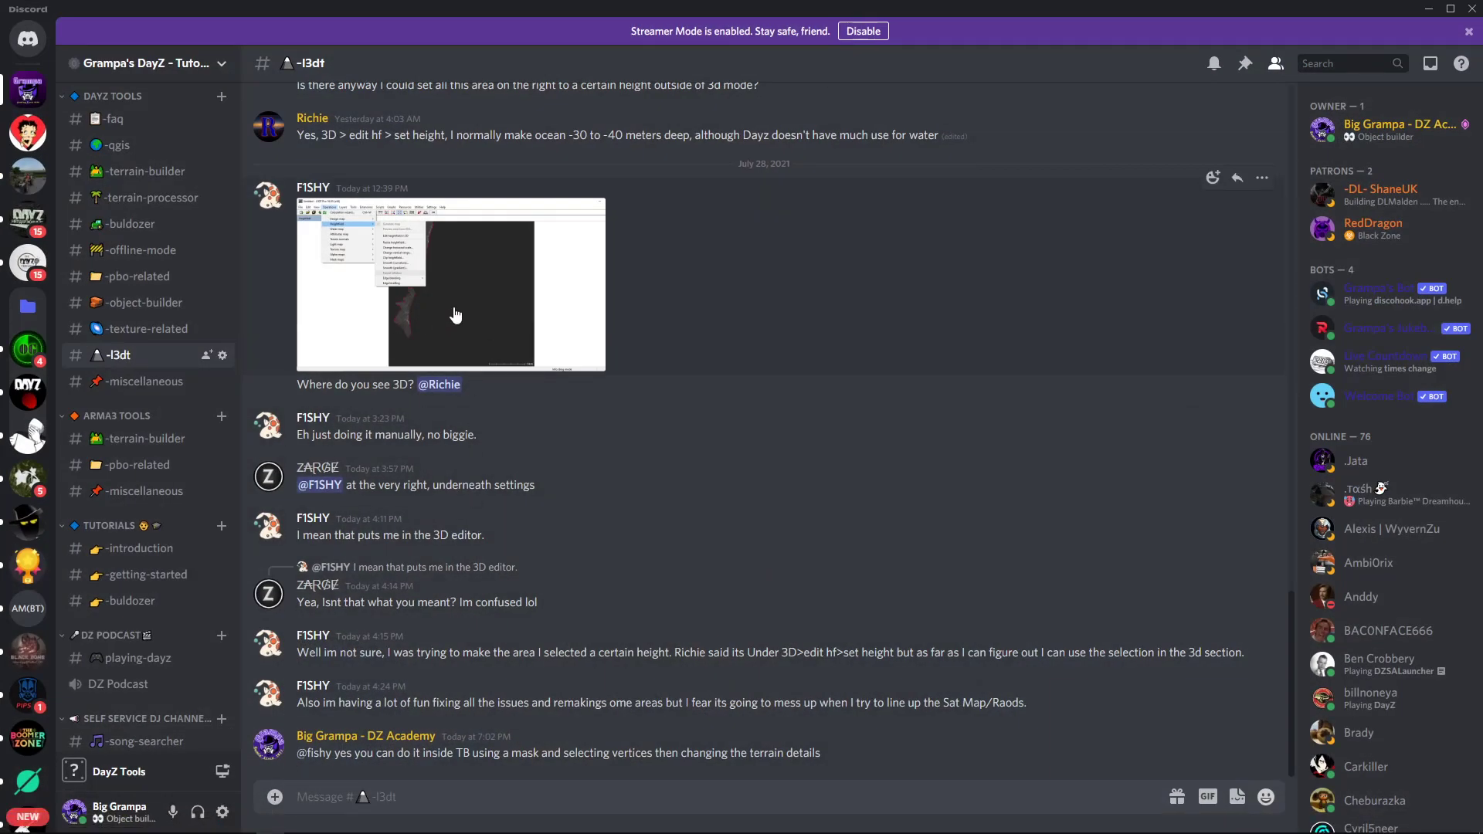
scroll(459, 318, up, 3)
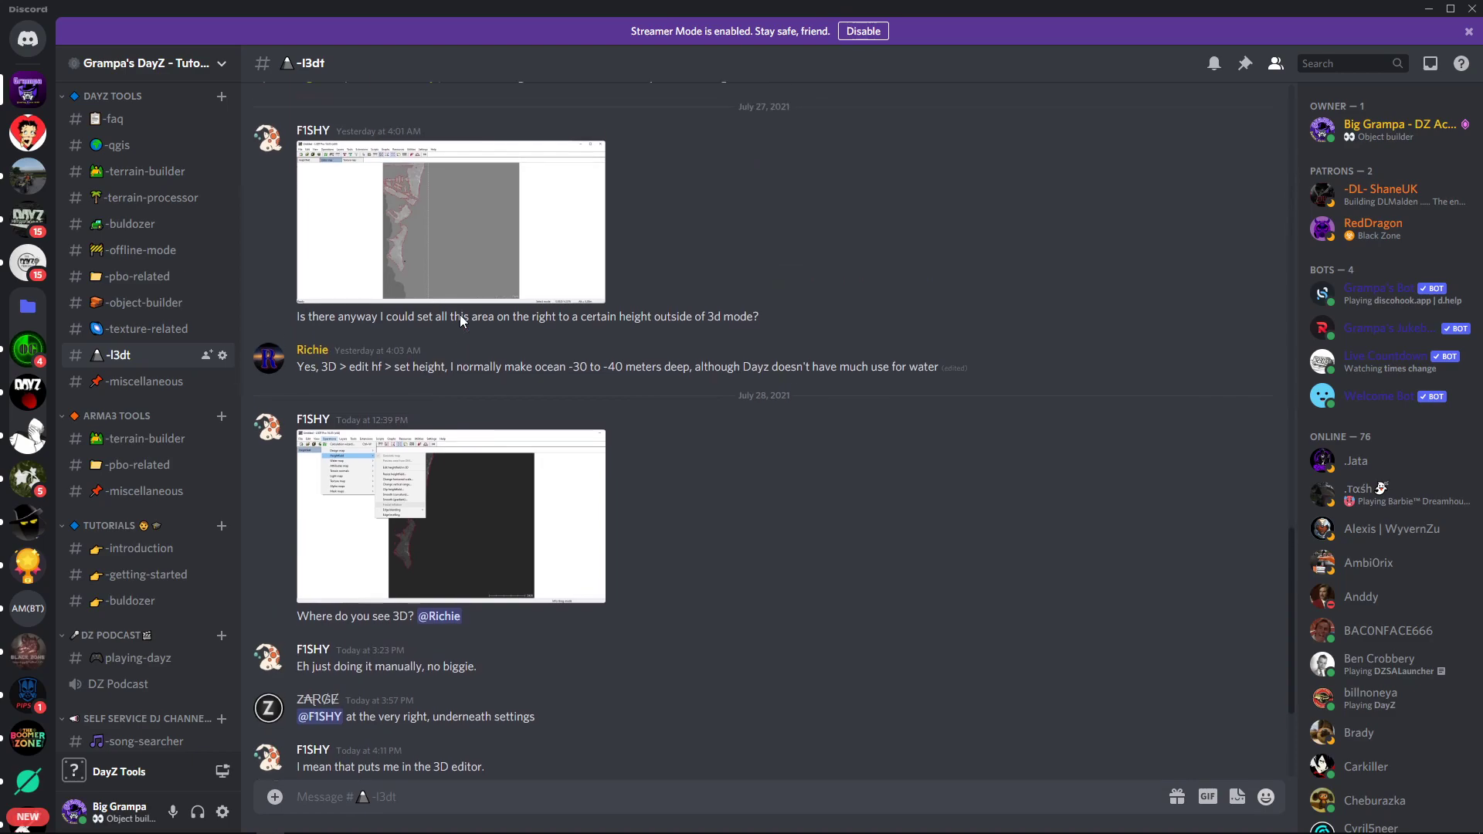
scroll(483, 411, down, 2)
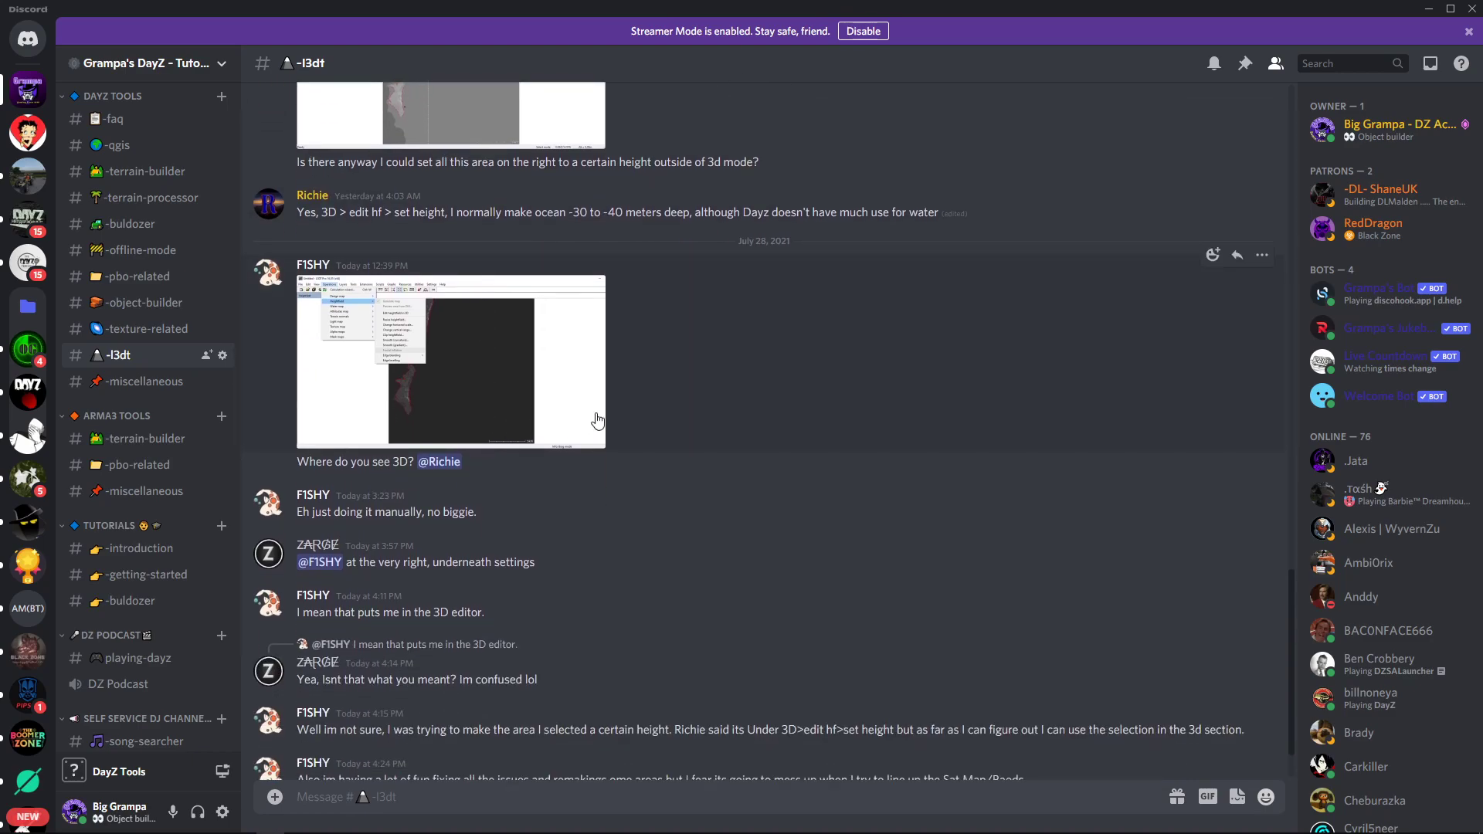
scroll(597, 421, down, 1)
click(1424, 9)
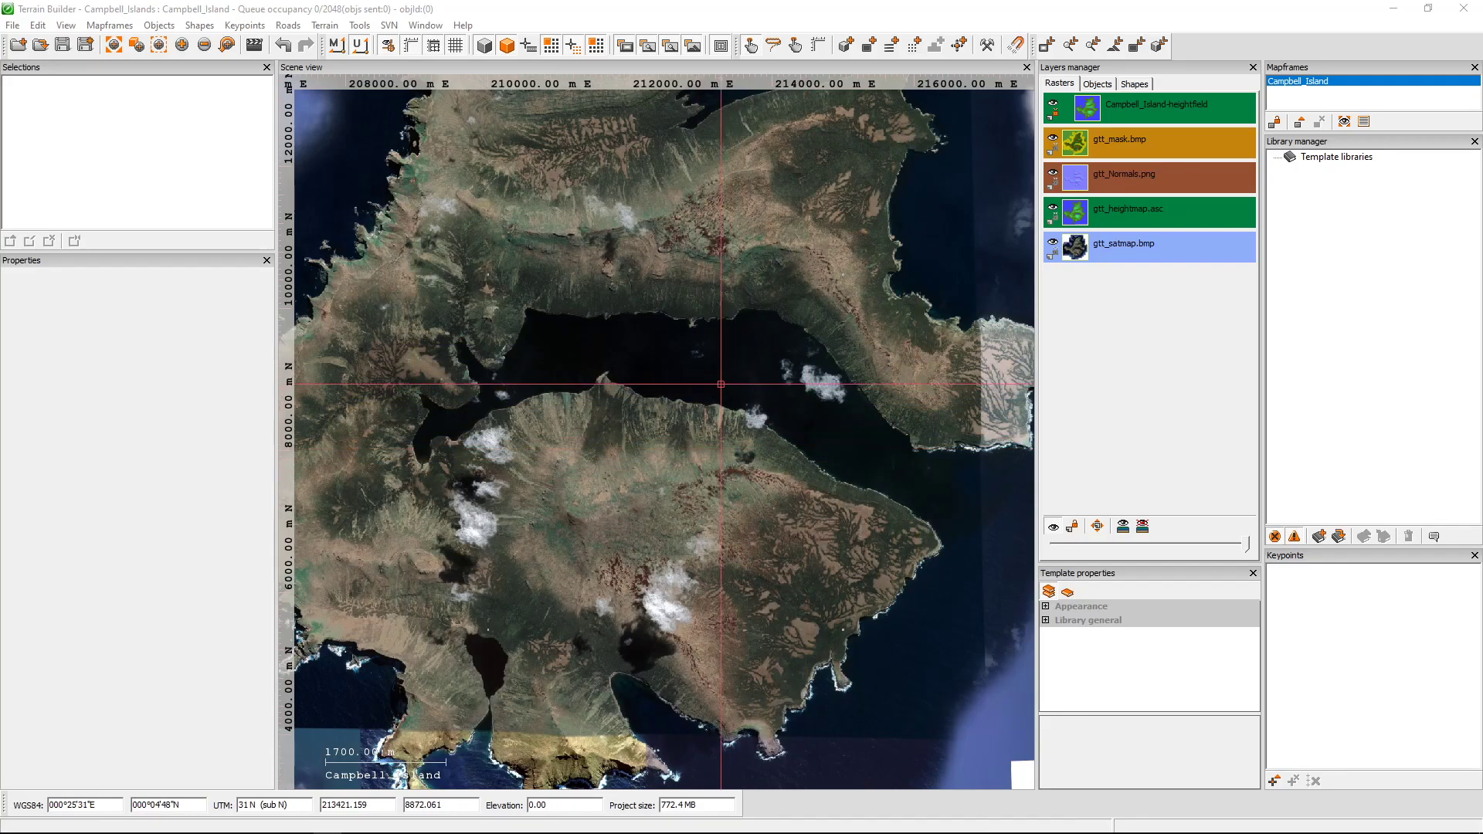
middle_drag(742, 232, 449, 518)
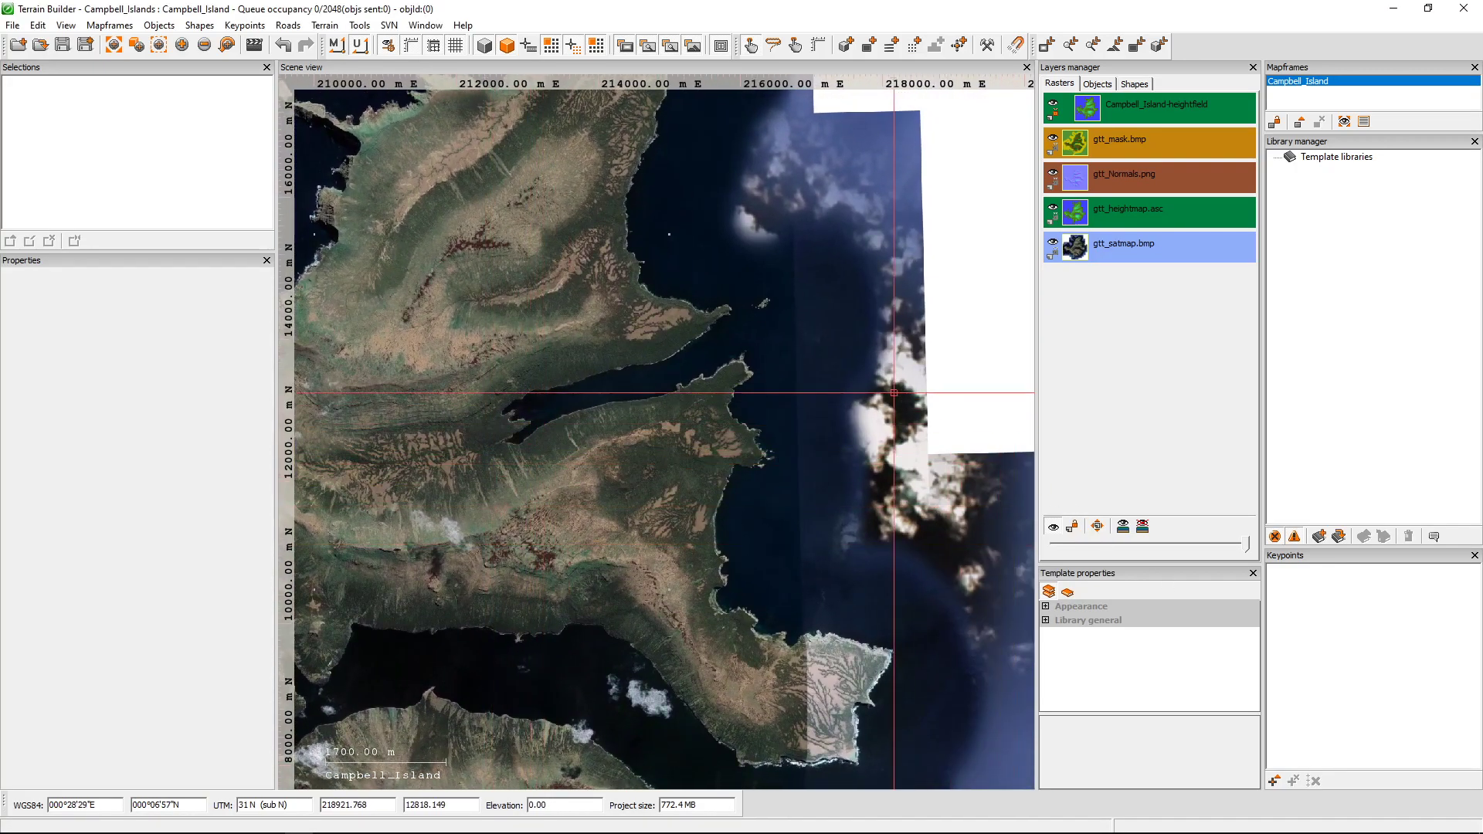
right_click(1313, 91)
click(1337, 118)
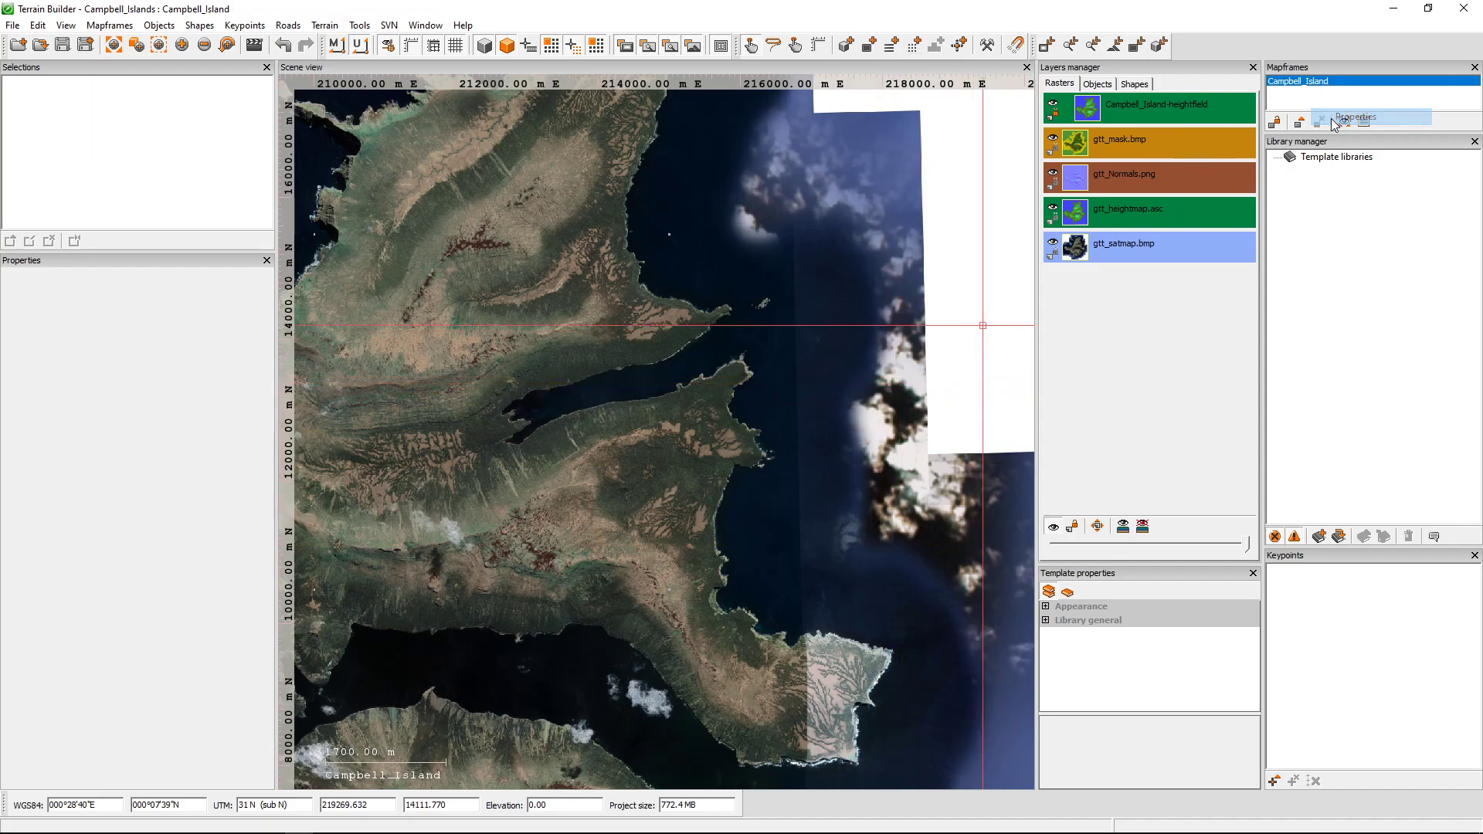
click(581, 191)
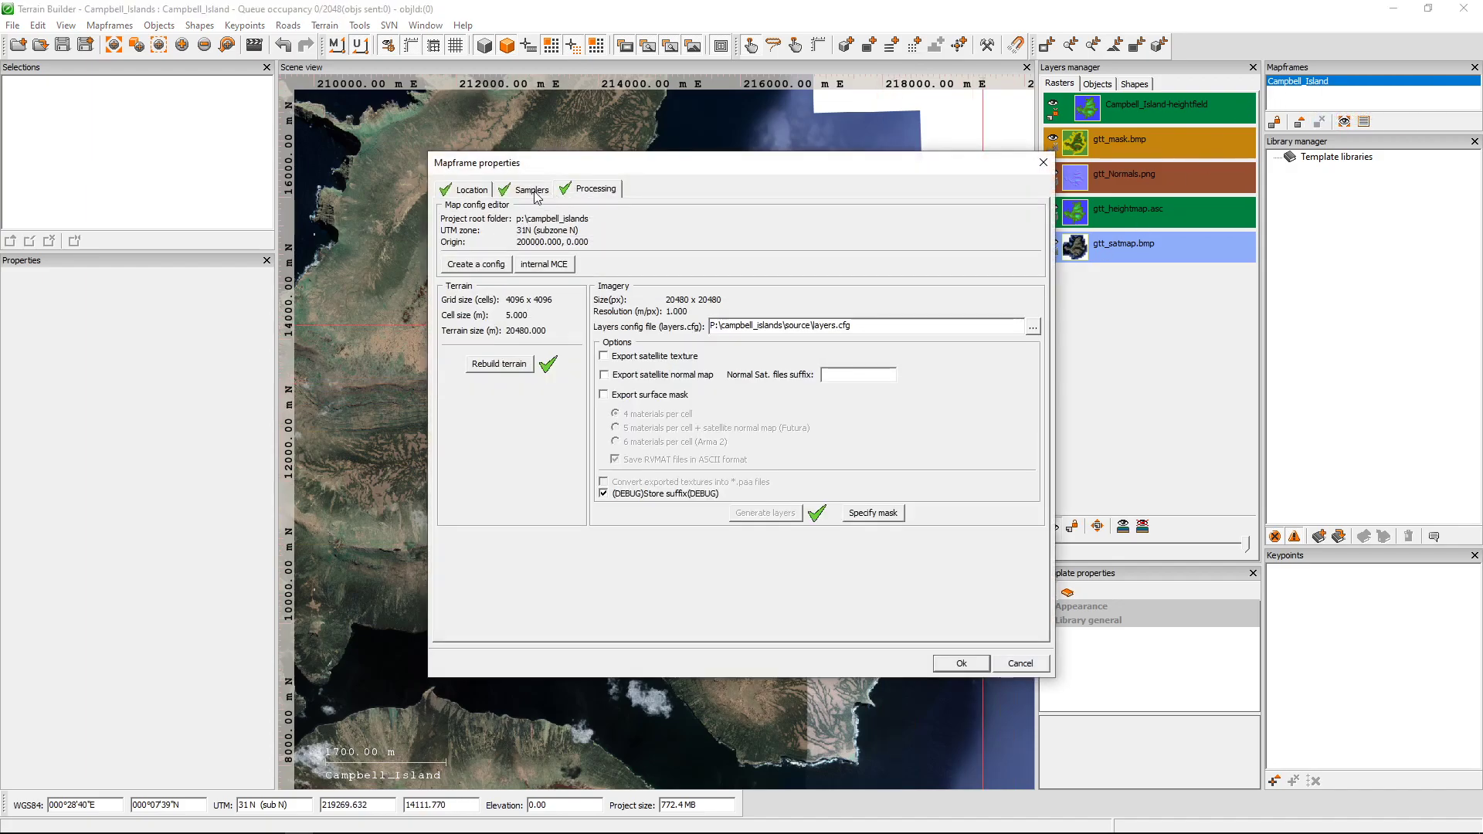
click(533, 190)
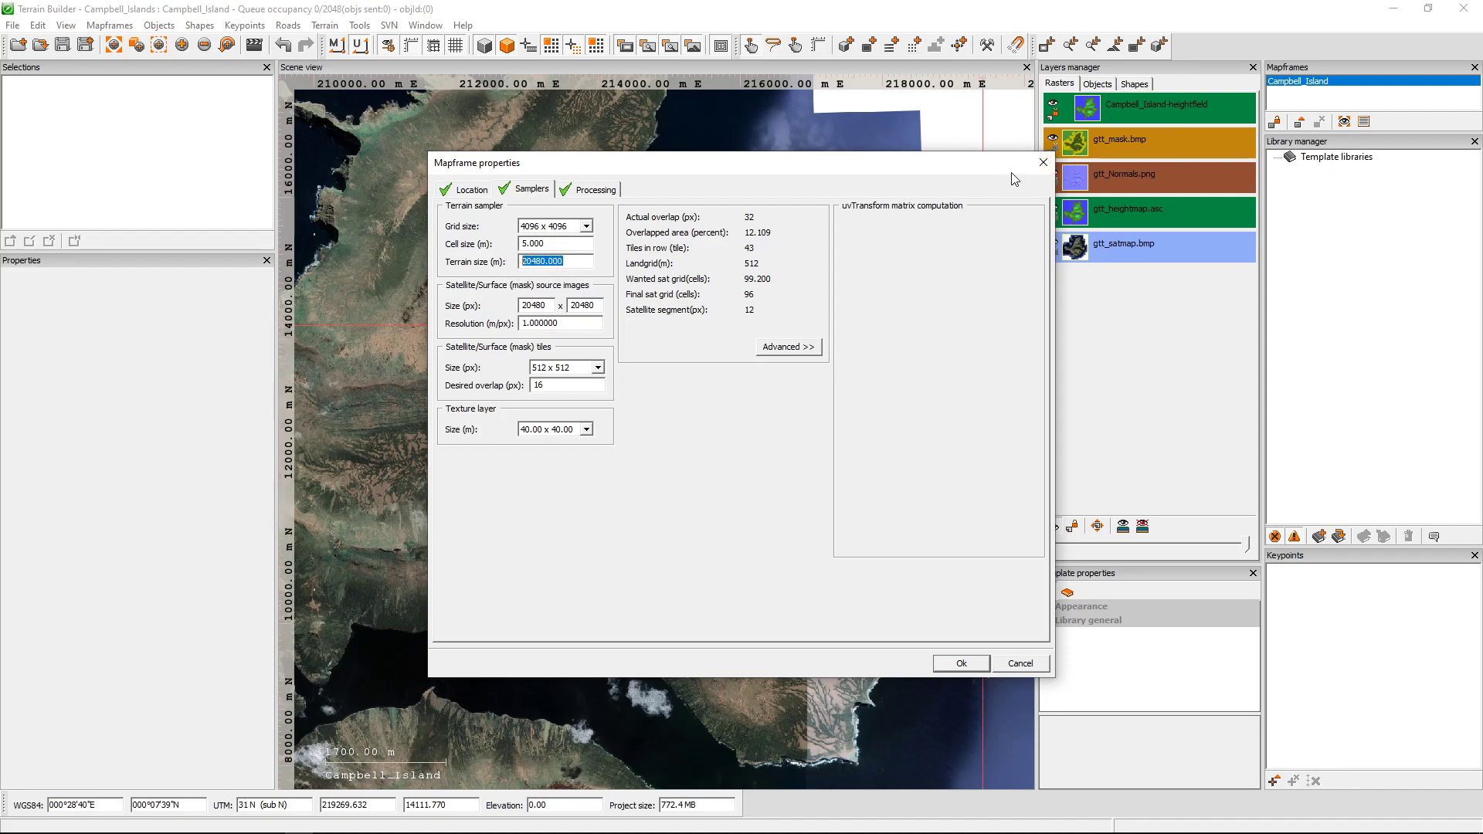
click(1044, 163)
scroll(686, 391, down, 1)
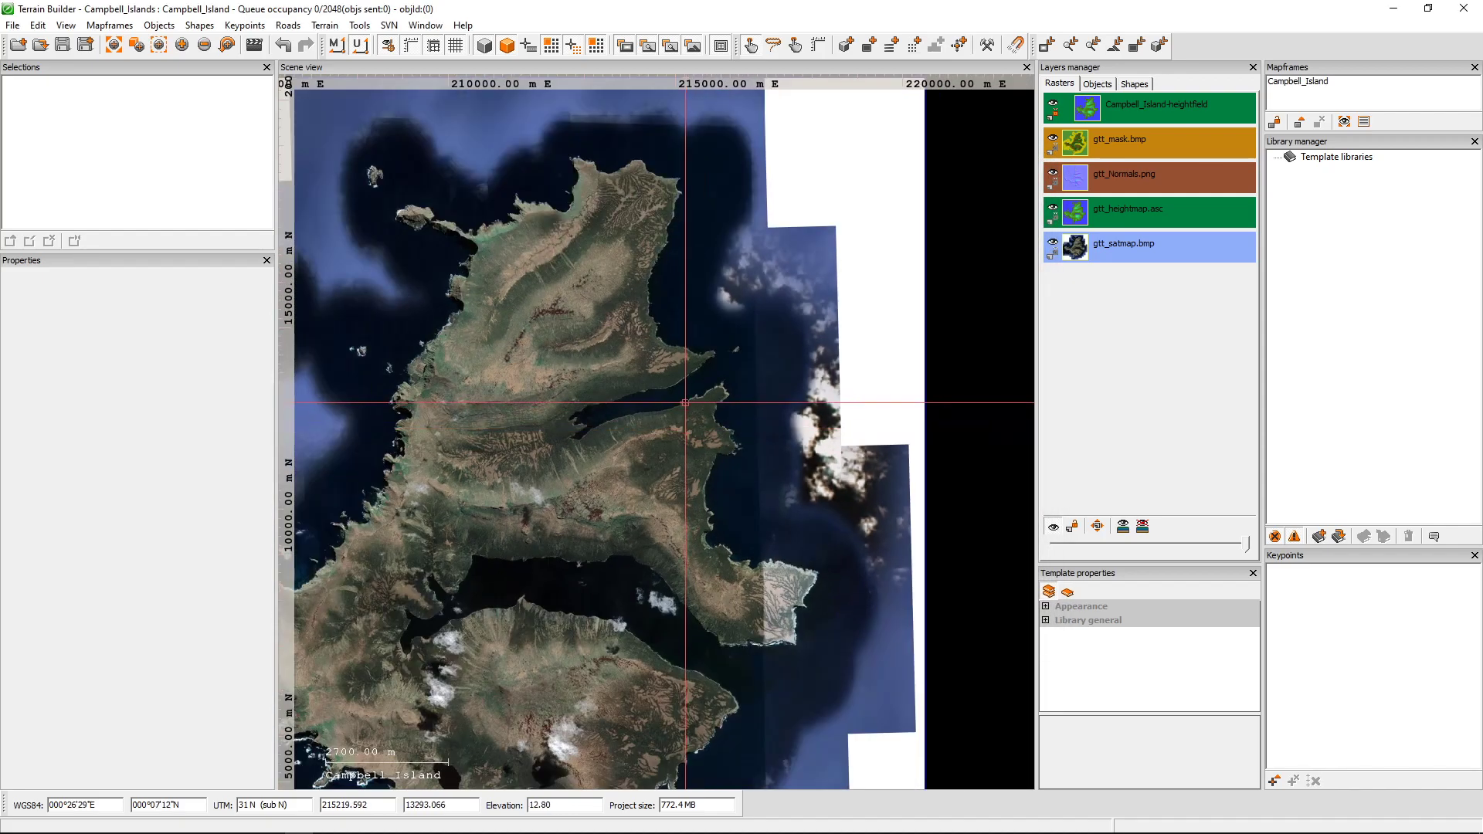
Zoom in on the inlet, move gtt_Normals.png below gtt_heightmap.asc, and lower gtt_satmap.bmp's opacity
scroll(686, 392, up, 3)
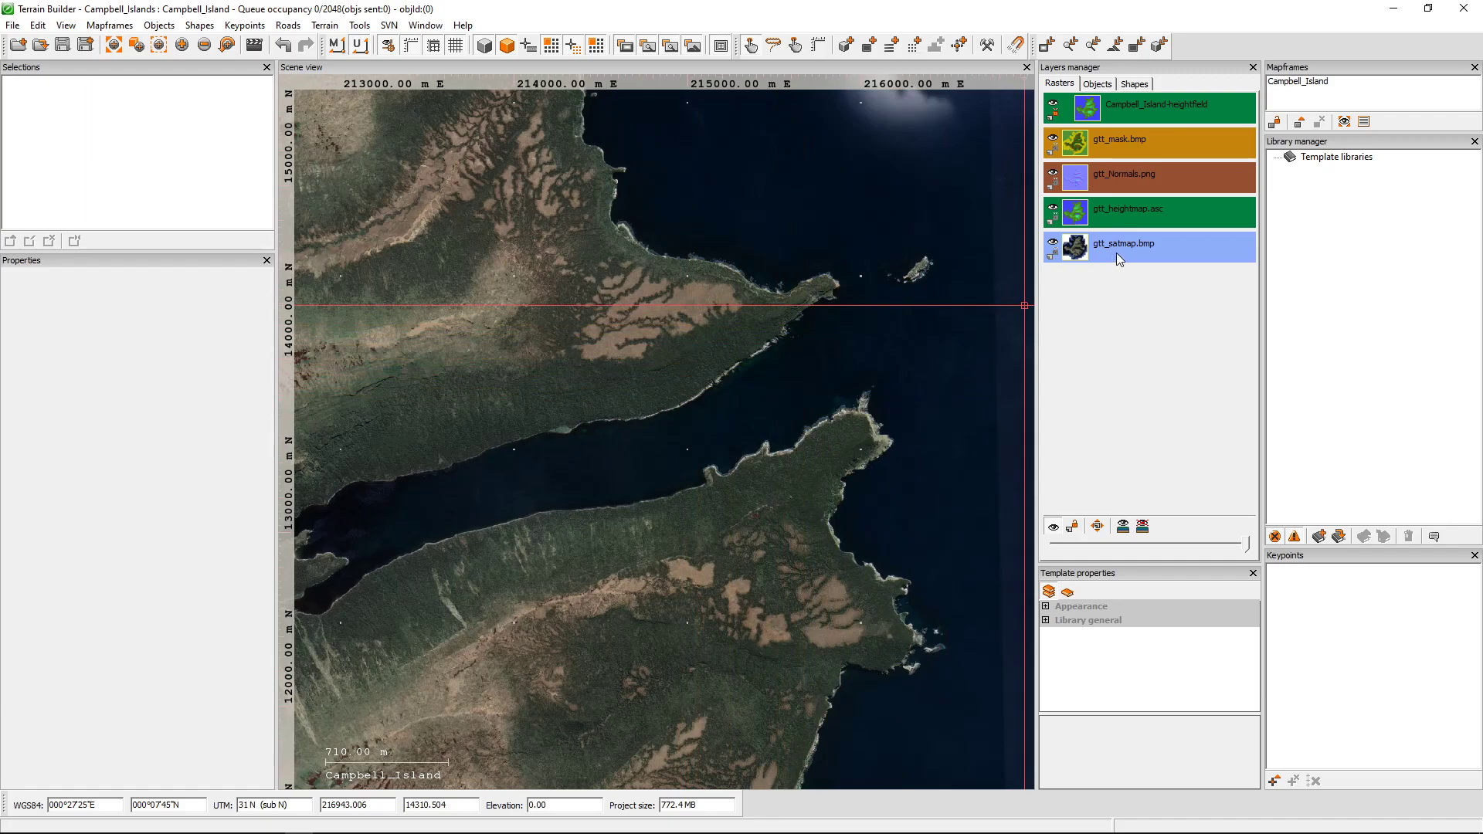
mouse_move(1239, 549)
mouse_down()
mouse_move(1136, 556)
mouse_move(1243, 547)
mouse_up()
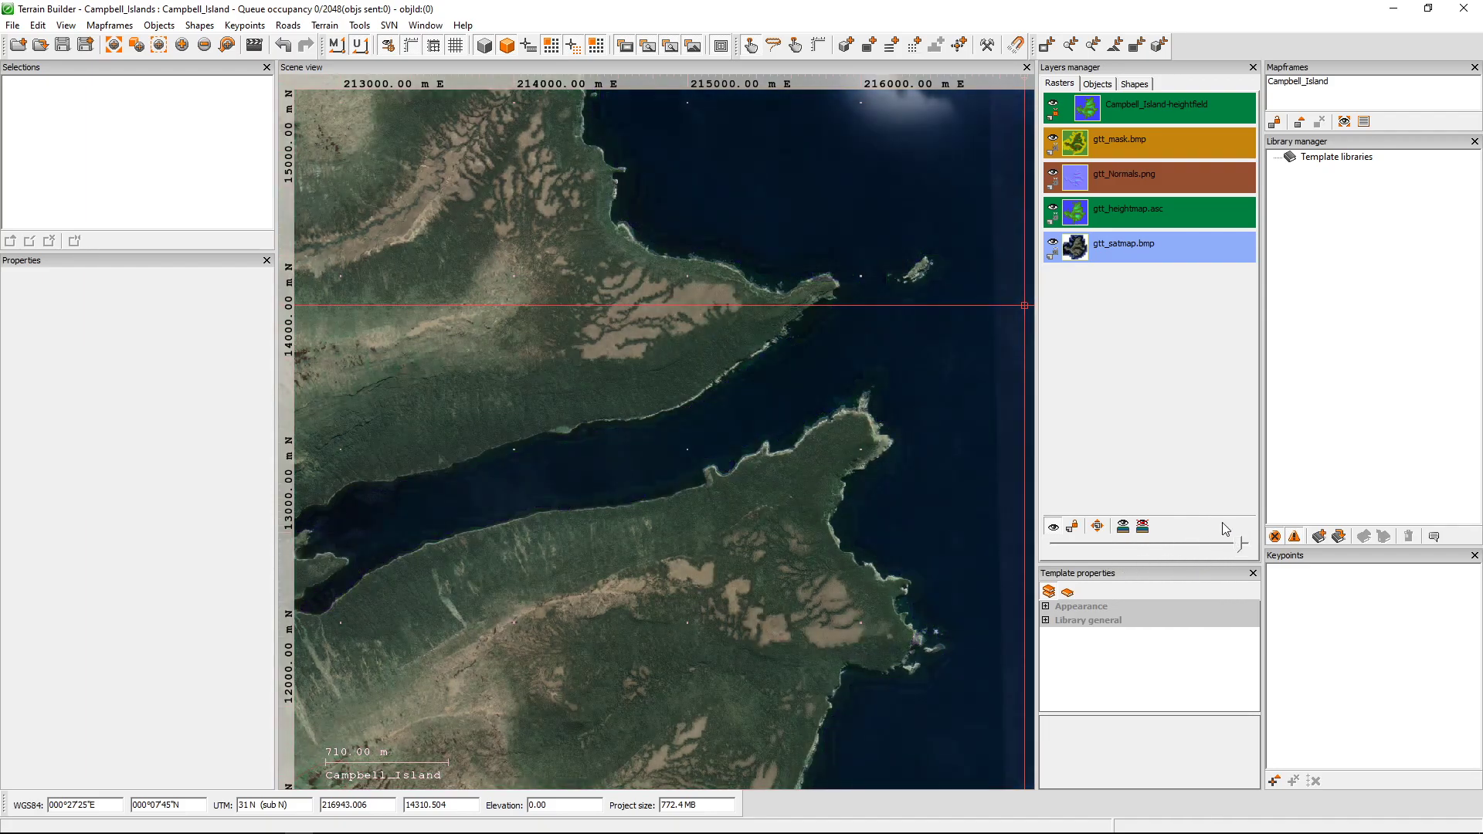
click(1130, 209)
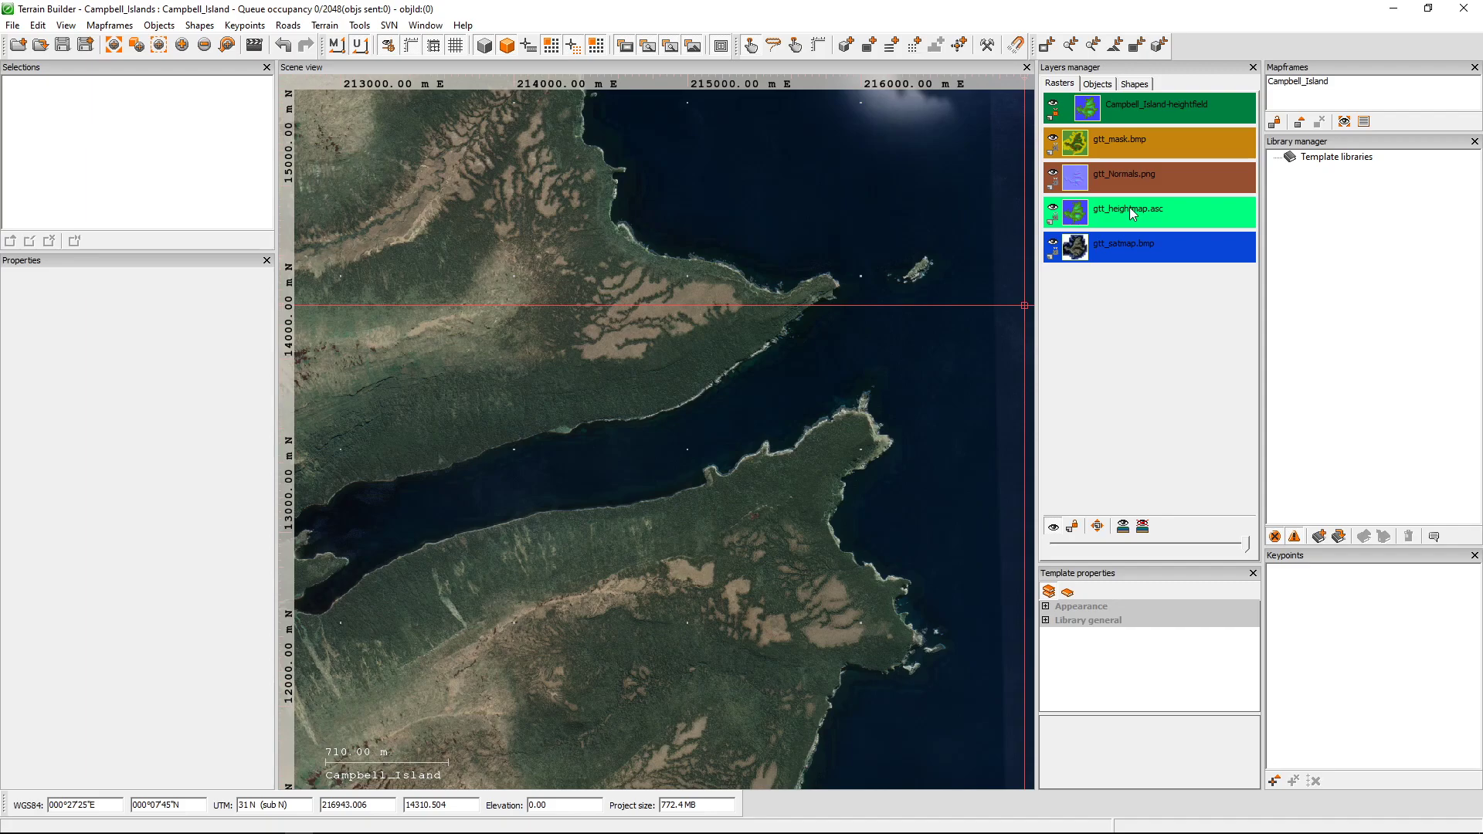
drag(1124, 181, 1125, 220)
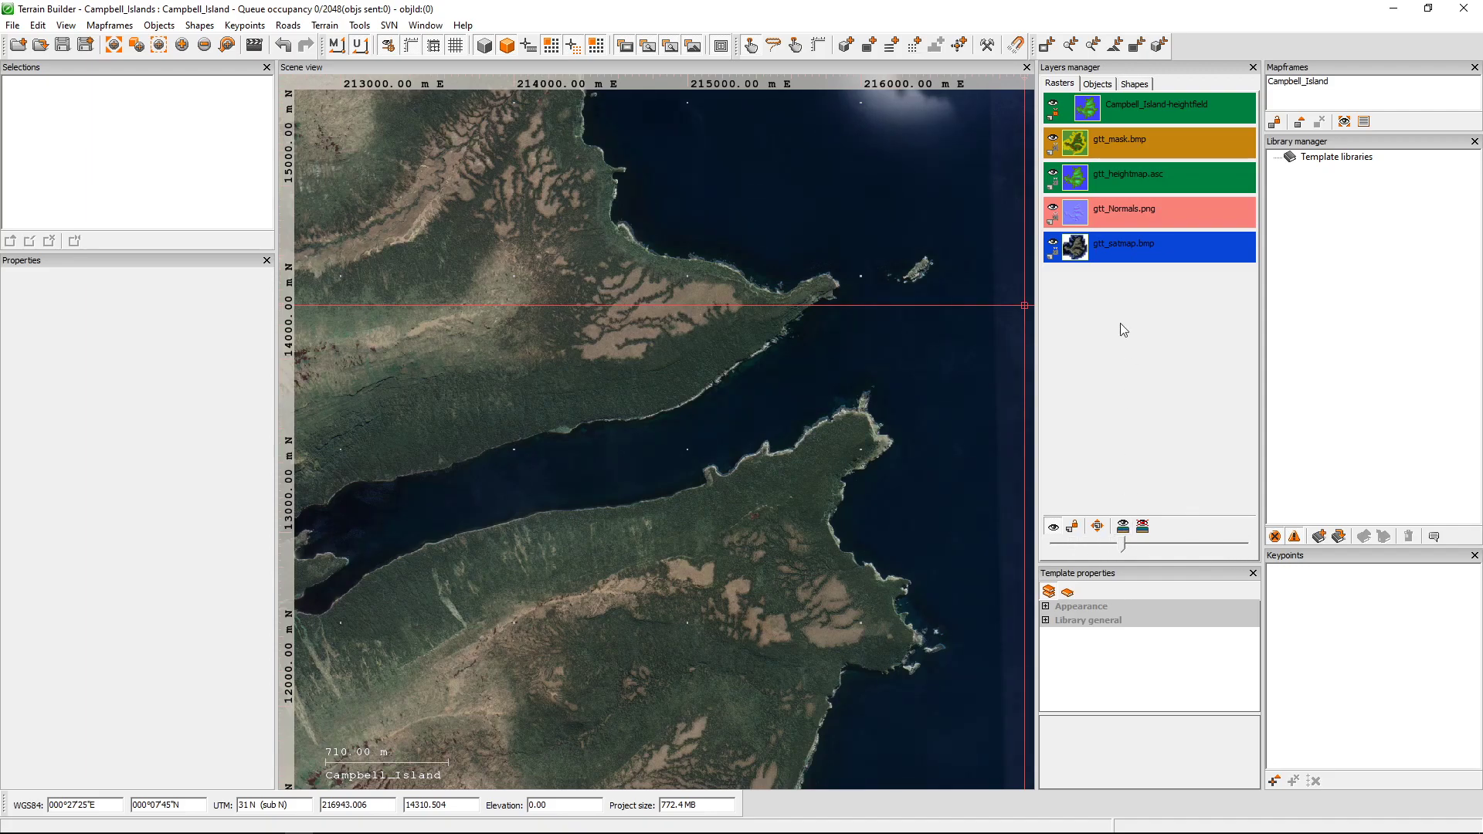
click(1112, 259)
mouse_move(1243, 547)
mouse_down()
mouse_move(1149, 550)
mouse_move(1254, 546)
mouse_up()
Drag gtt_satmap.bmp's opacity fully to zero so the Normals raster shows through
click(1135, 209)
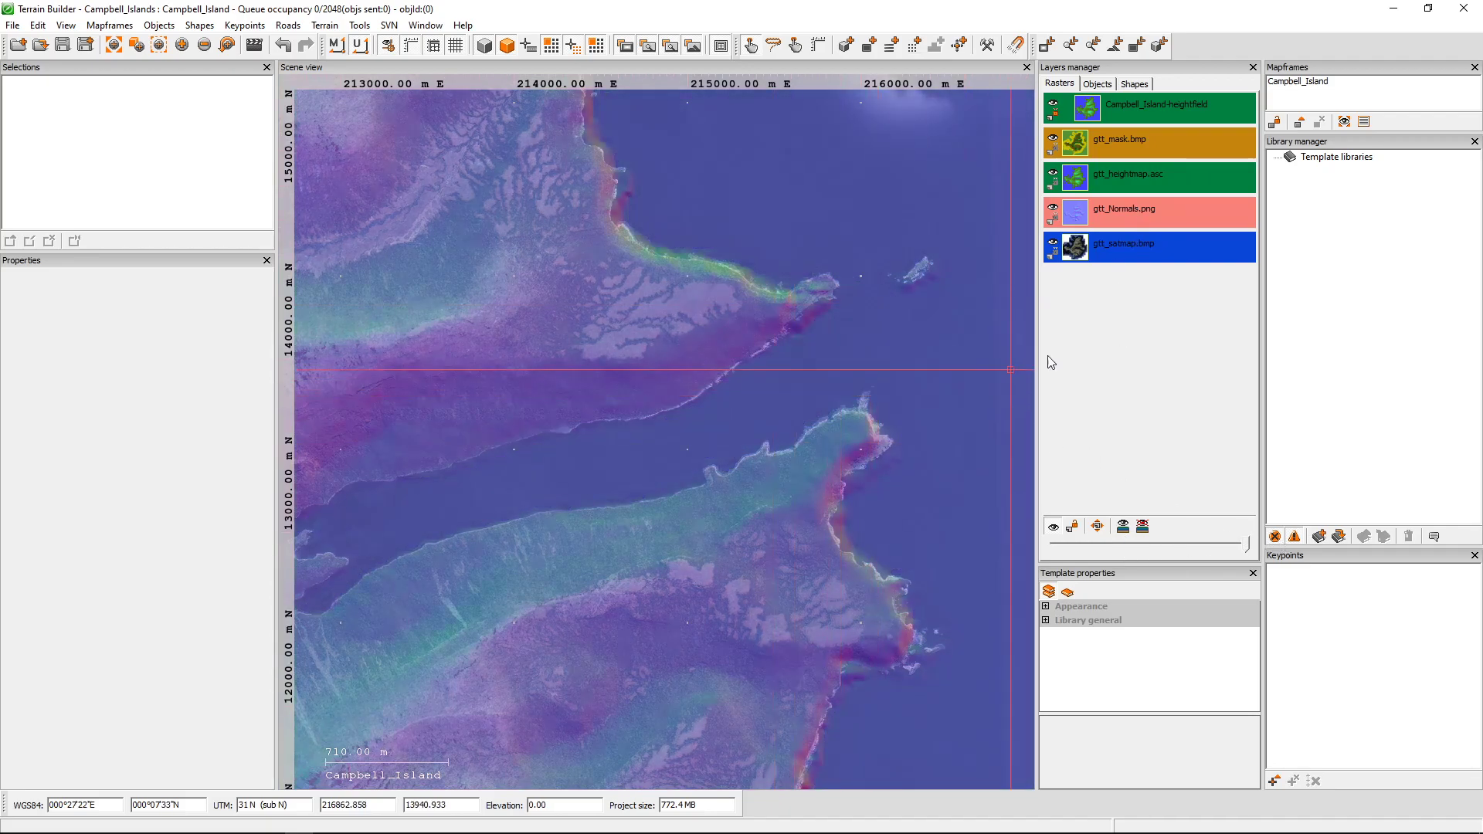
click(1127, 242)
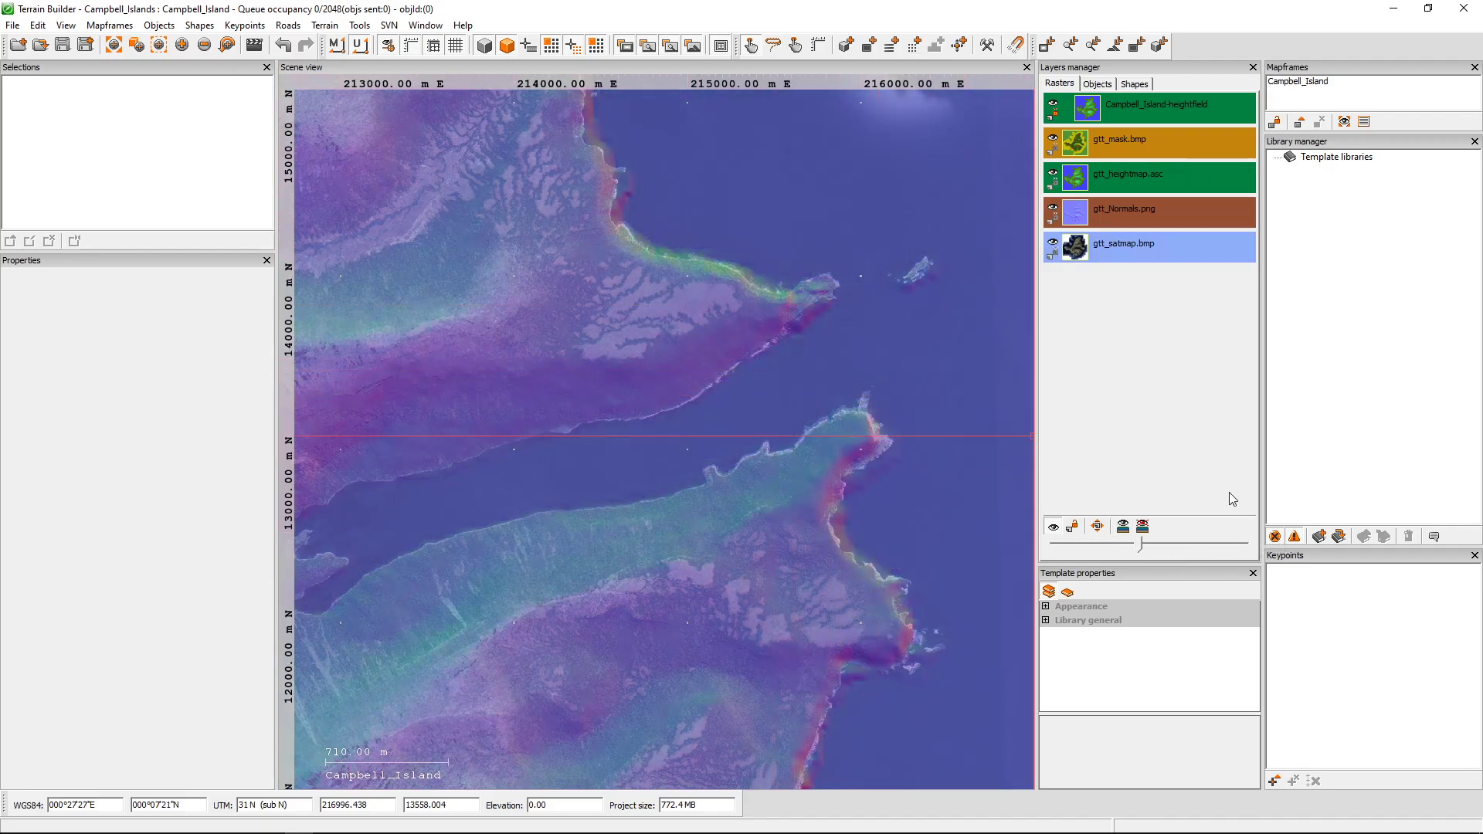
mouse_move(1140, 550)
mouse_down()
mouse_move(1236, 546)
mouse_move(1056, 547)
mouse_move(1134, 541)
mouse_up()
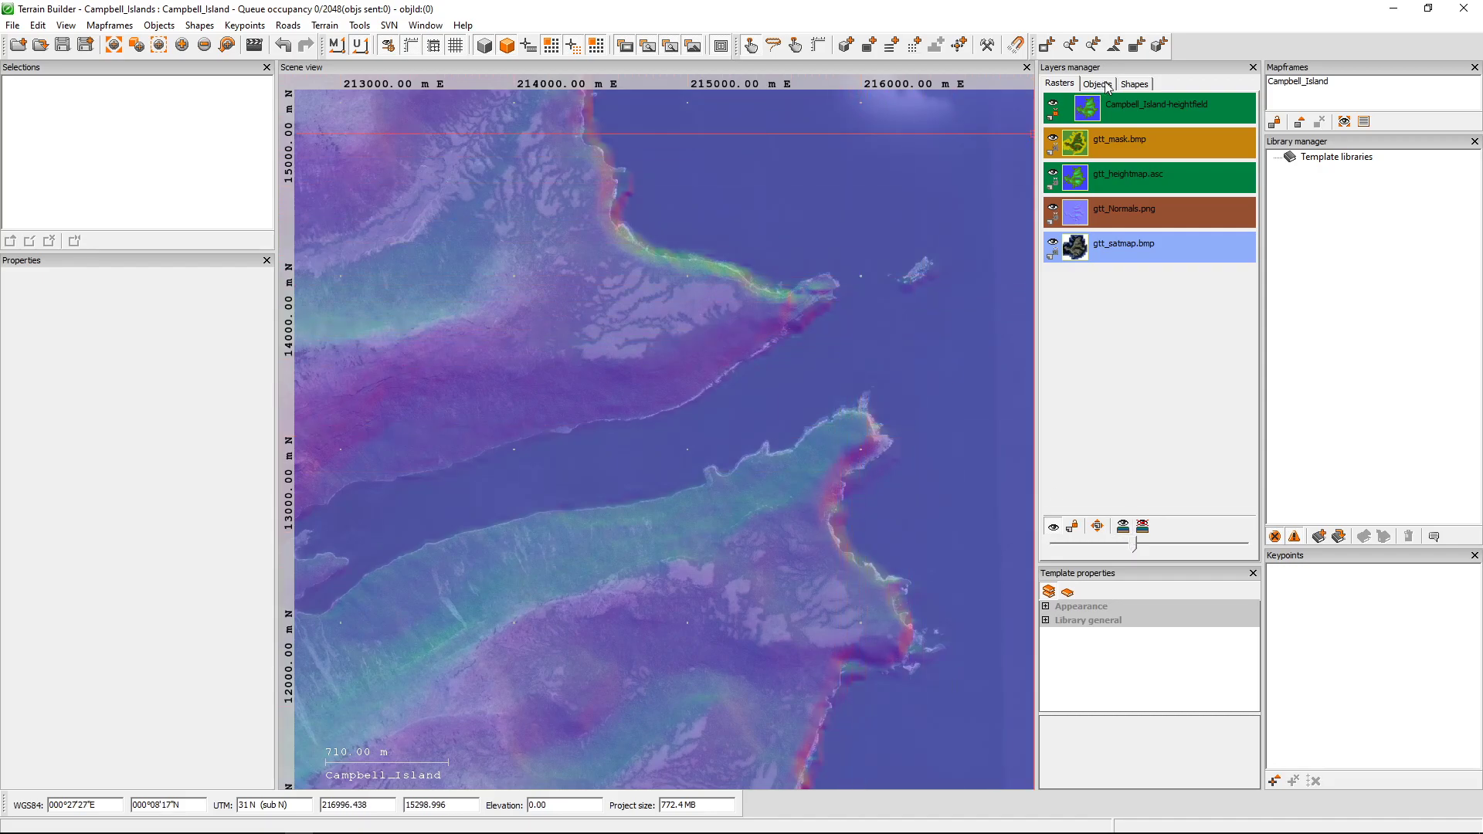
Show the Shapes list, centre and zoom on the inlet, and place the first vertex at the northern shore tip
click(1138, 85)
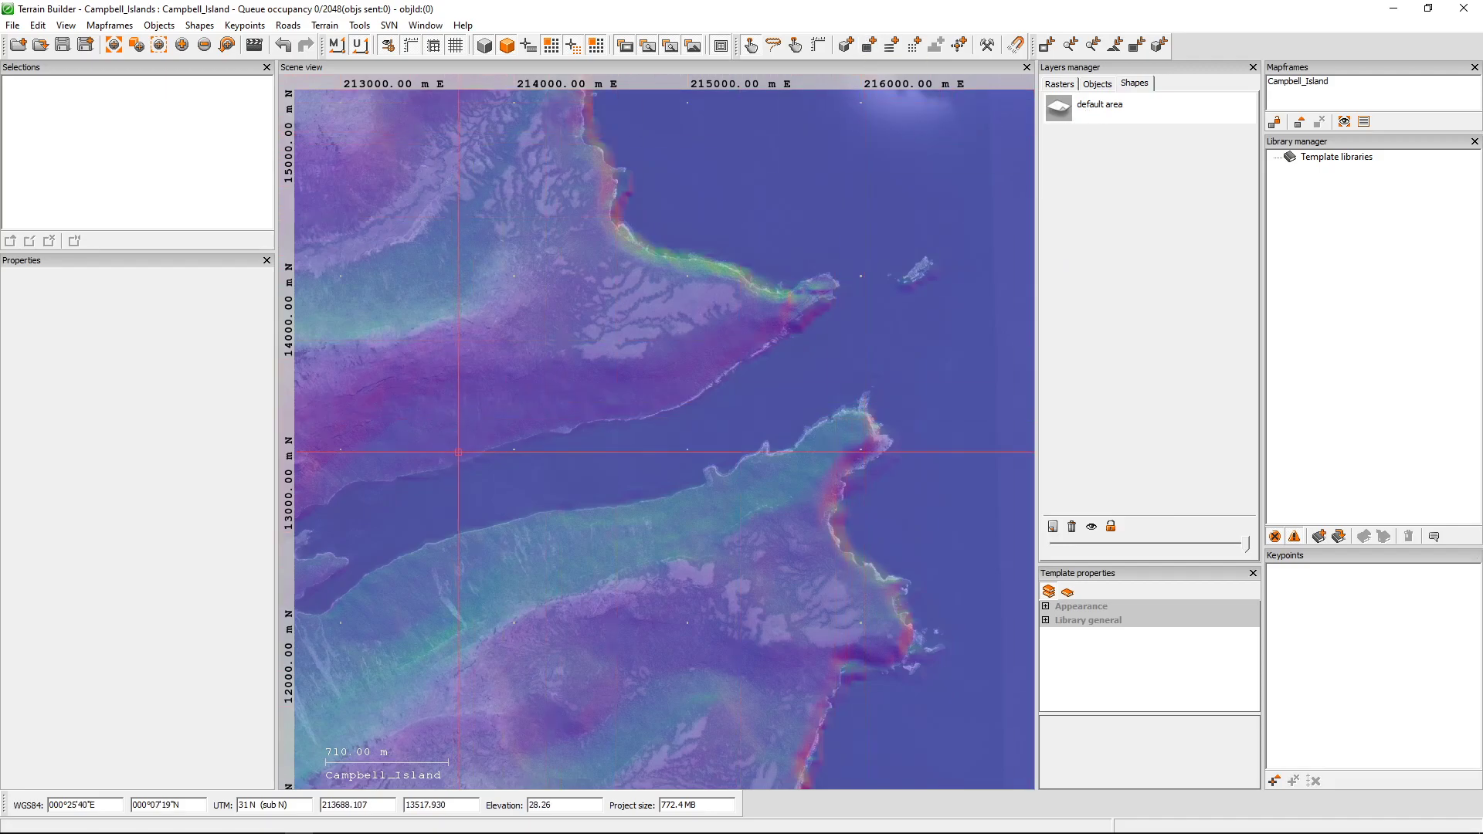
scroll(431, 461, down, 2)
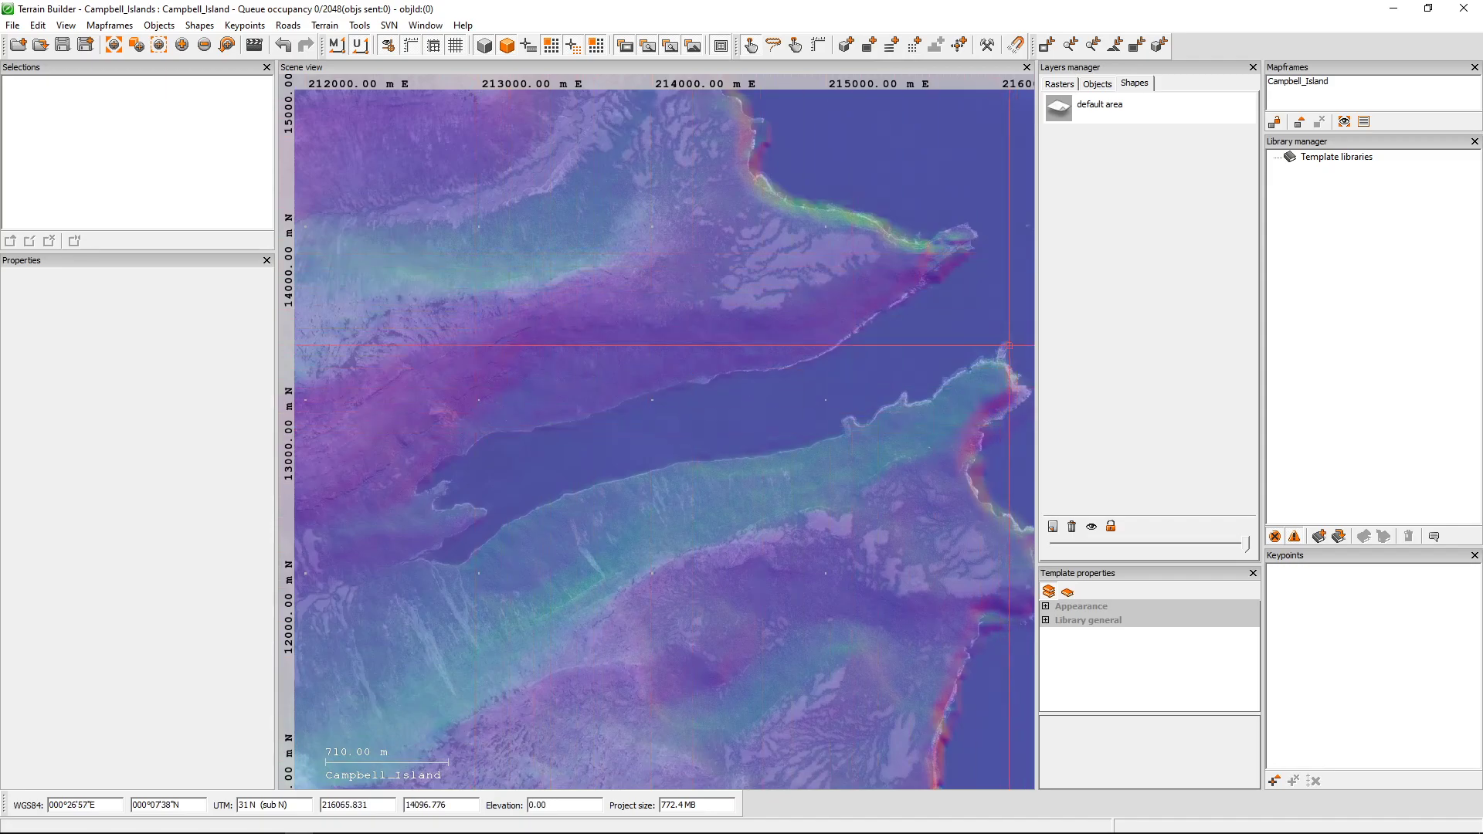
middle_drag(864, 405, 671, 584)
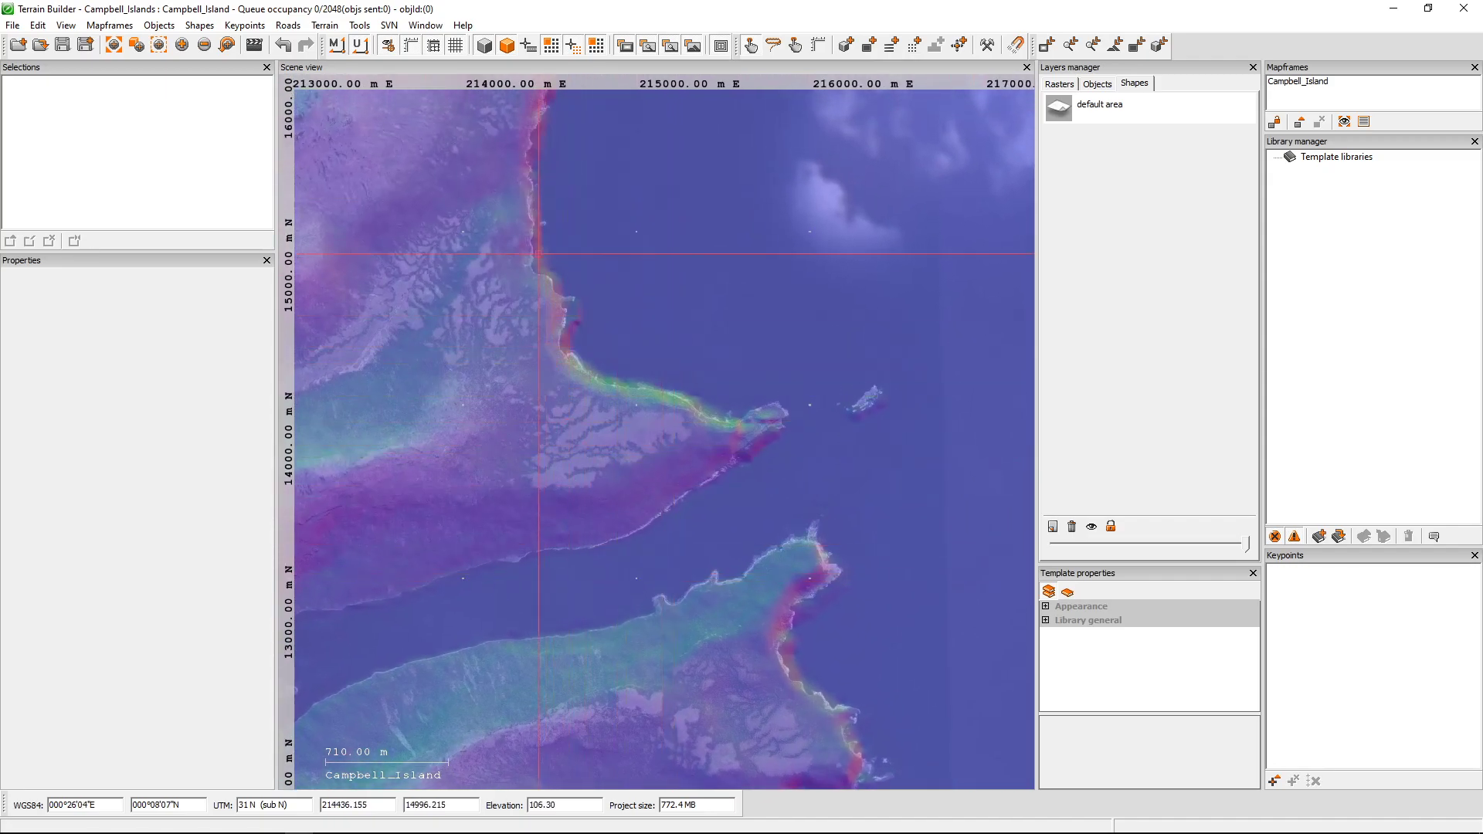
middle_drag(685, 498, 912, 401)
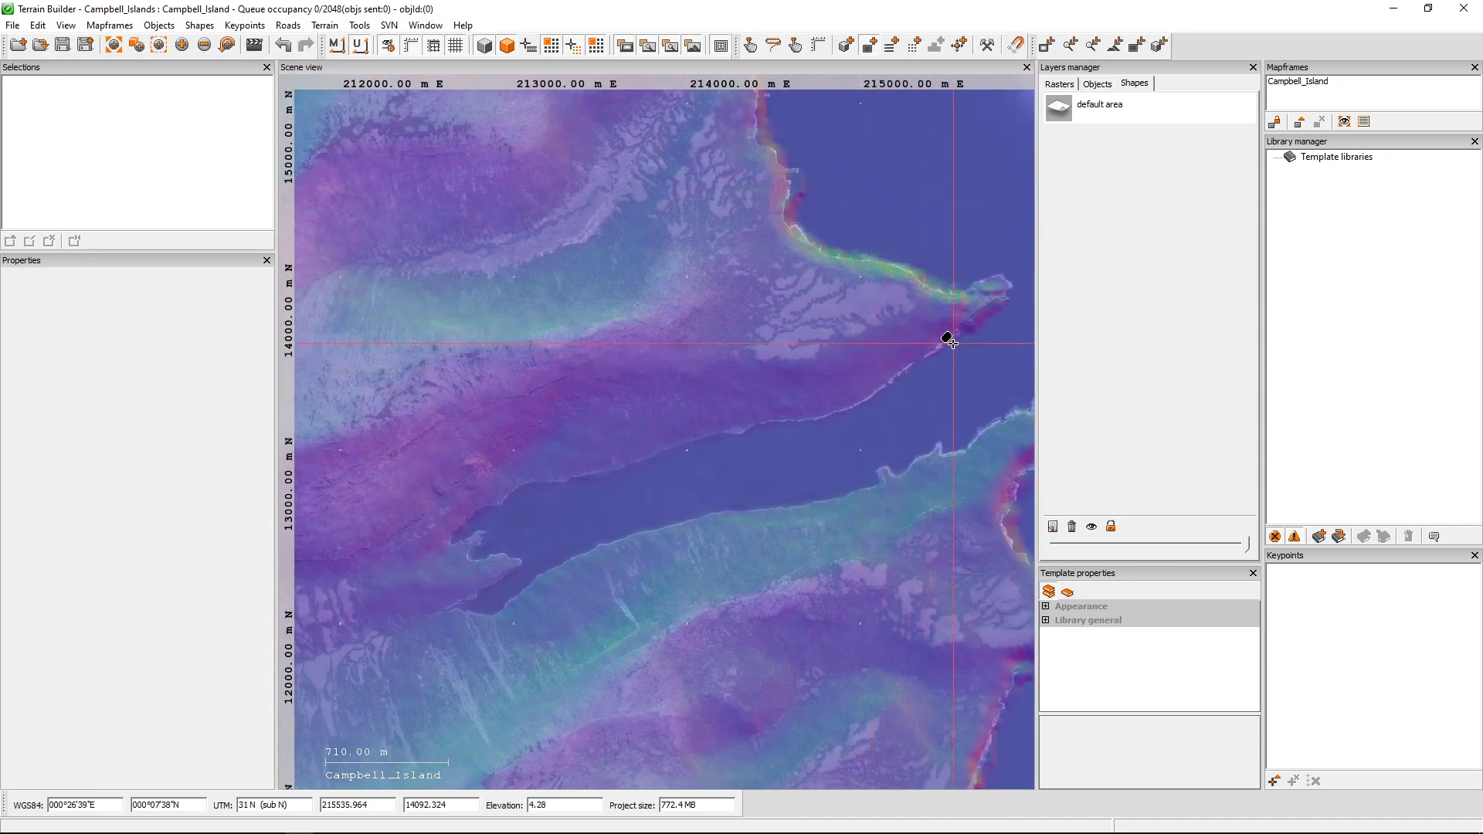
scroll(947, 343, up, 1)
scroll(947, 343, up, 1)
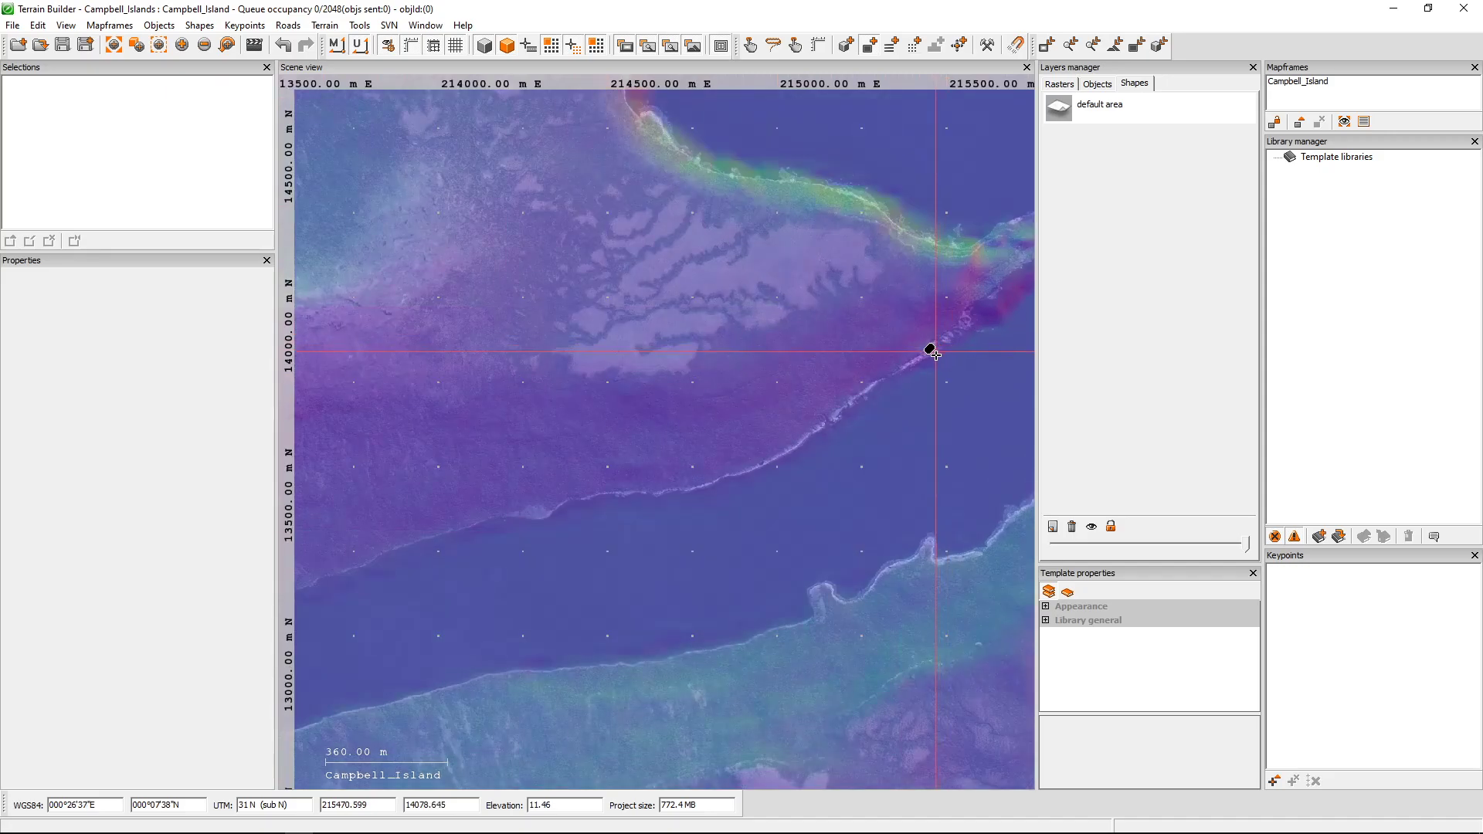
click(935, 351)
Add vertices westward along the inlet's northern shore from the tip
click(904, 373)
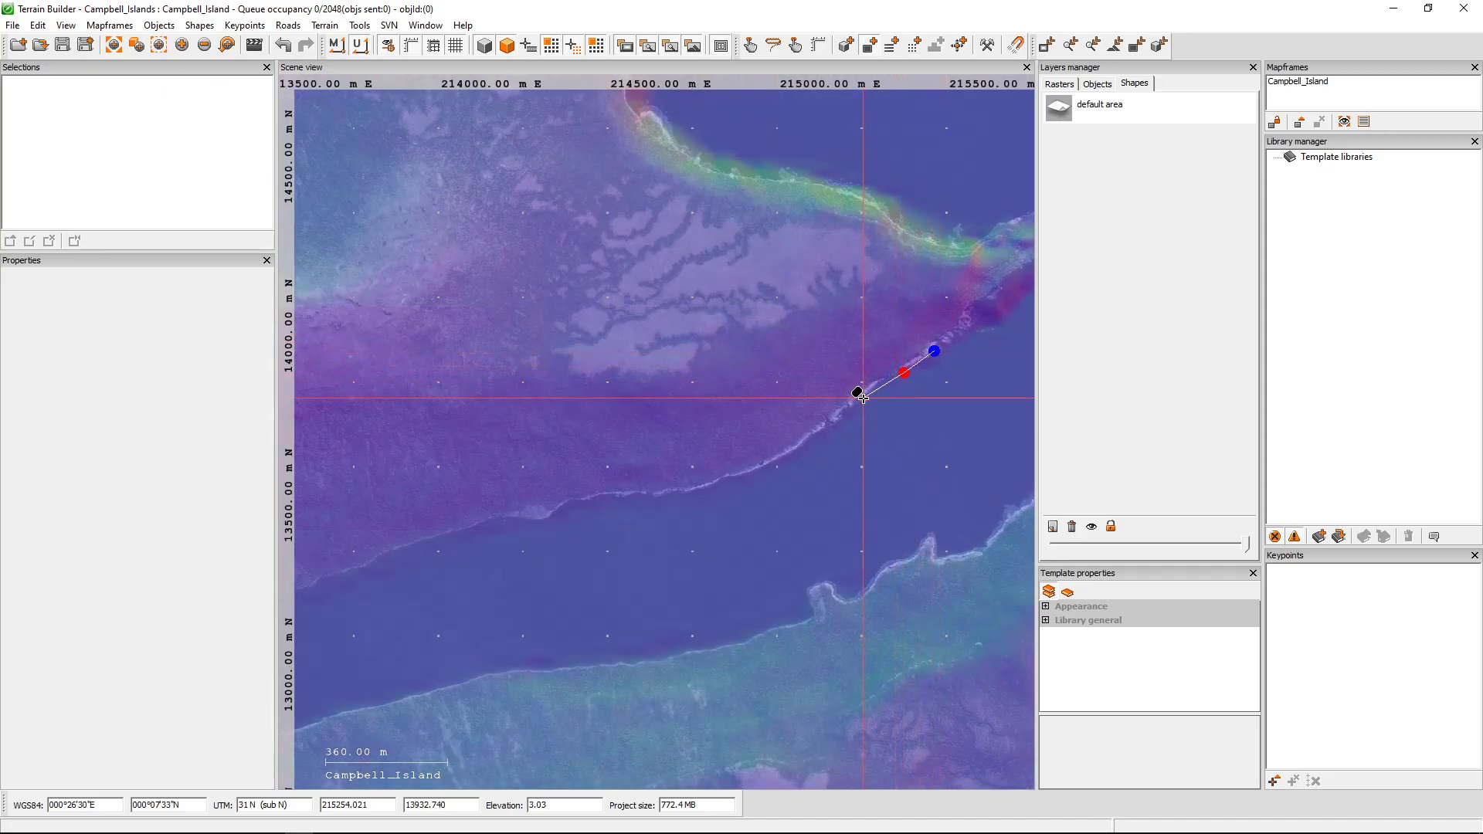
click(868, 395)
click(840, 414)
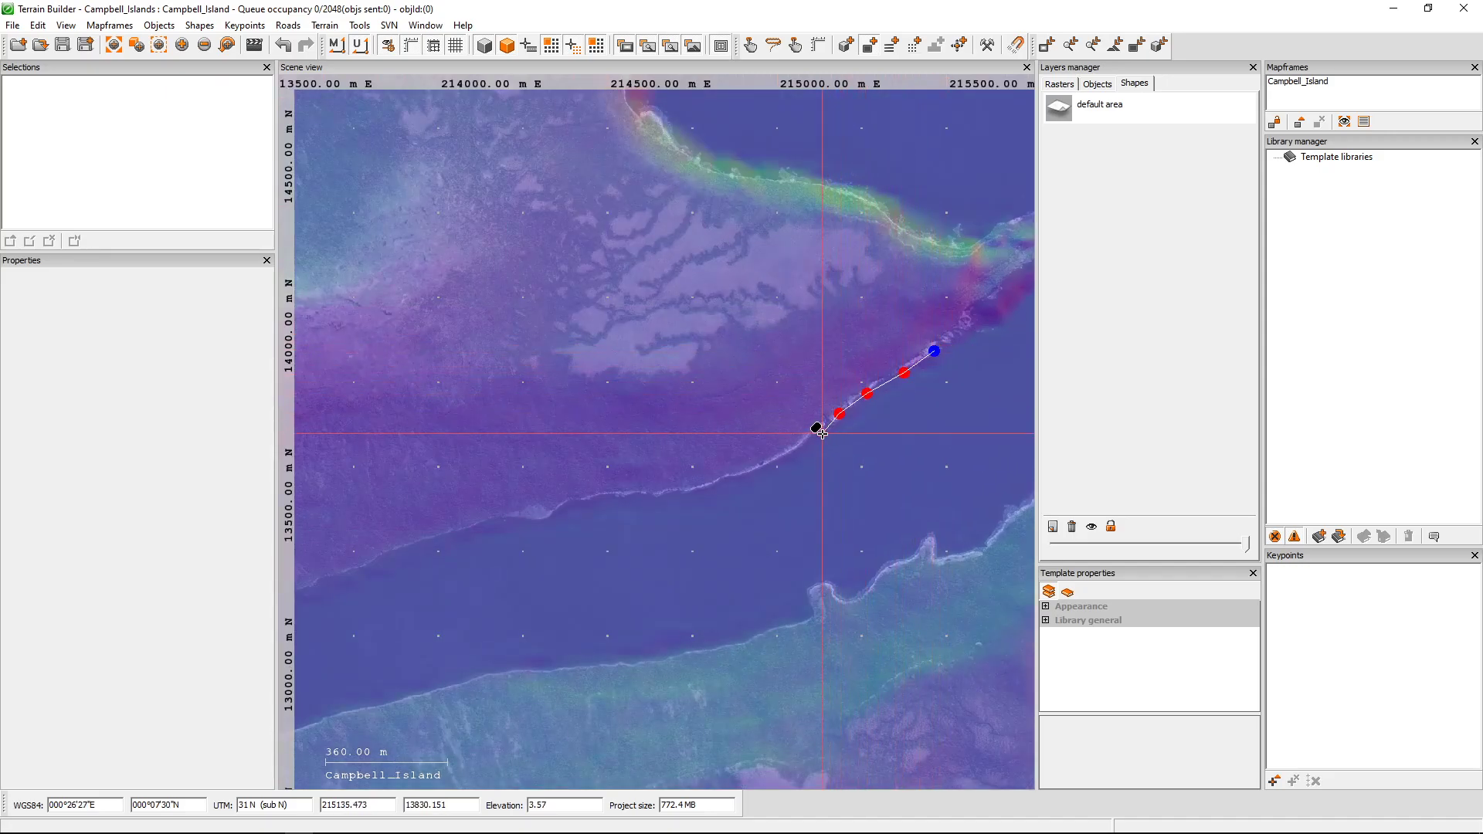
click(819, 434)
click(785, 457)
click(753, 471)
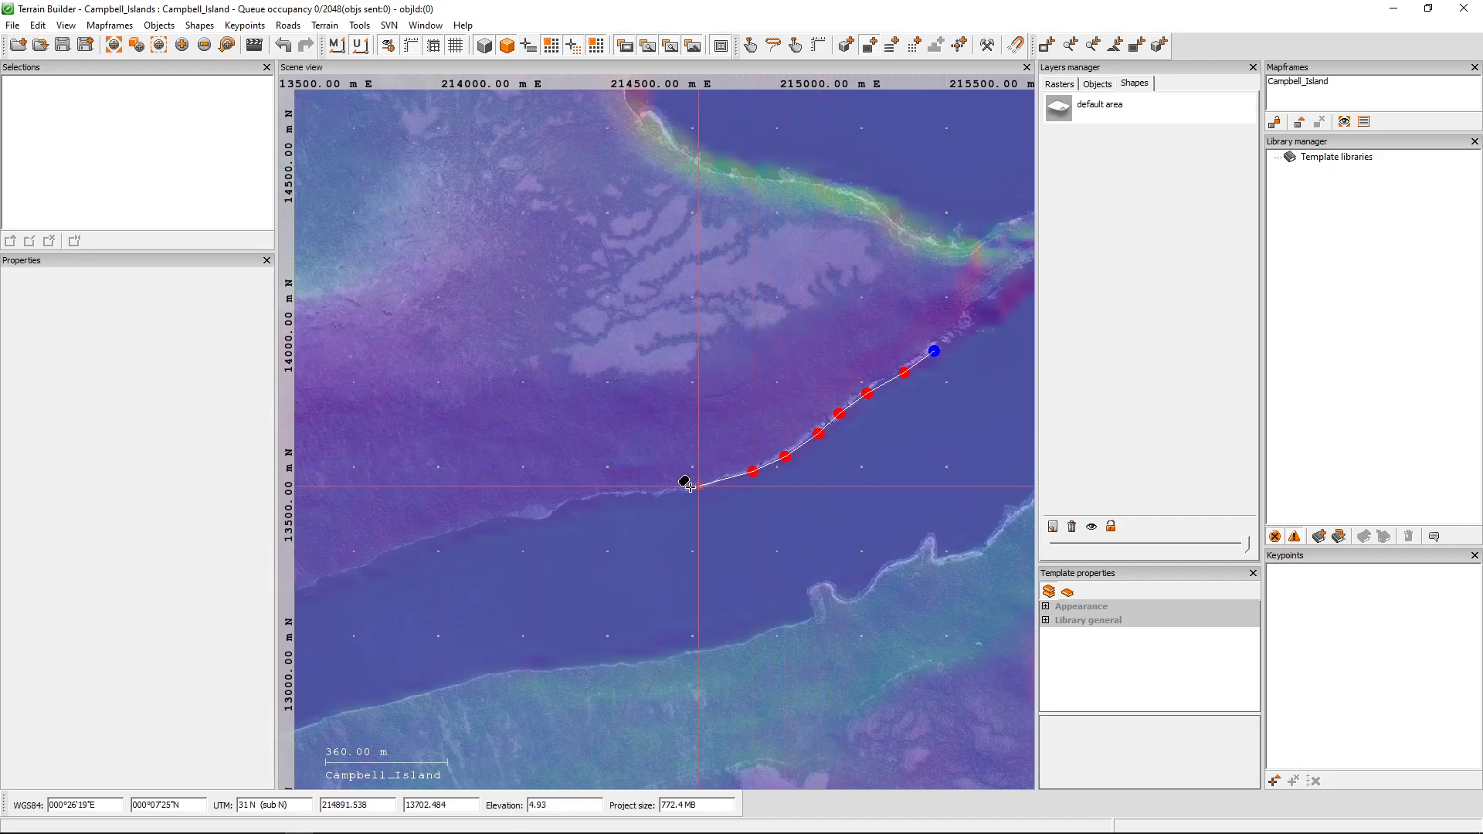
click(723, 479)
click(698, 488)
click(670, 495)
click(643, 495)
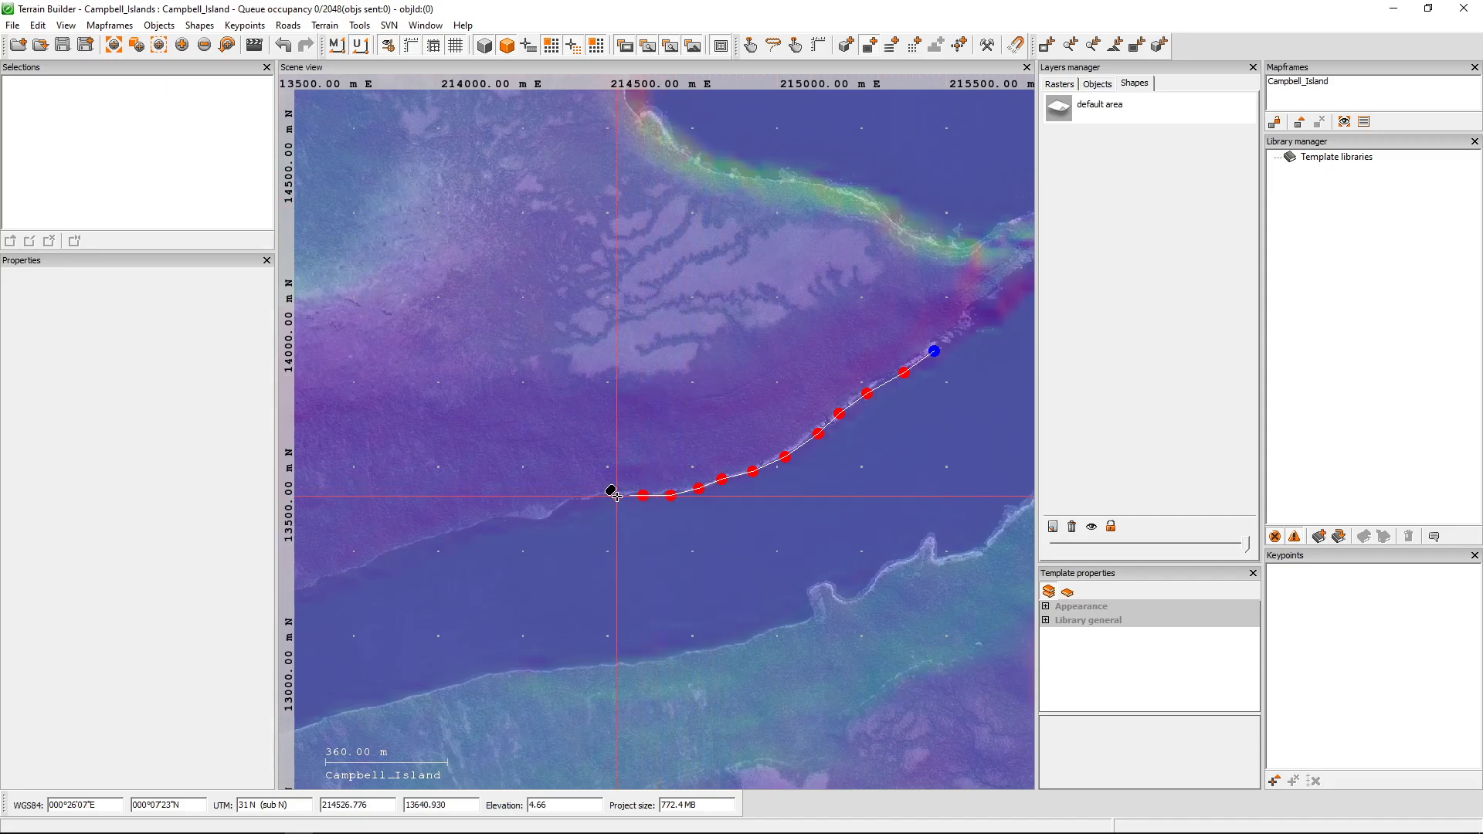
click(586, 498)
click(561, 505)
click(550, 518)
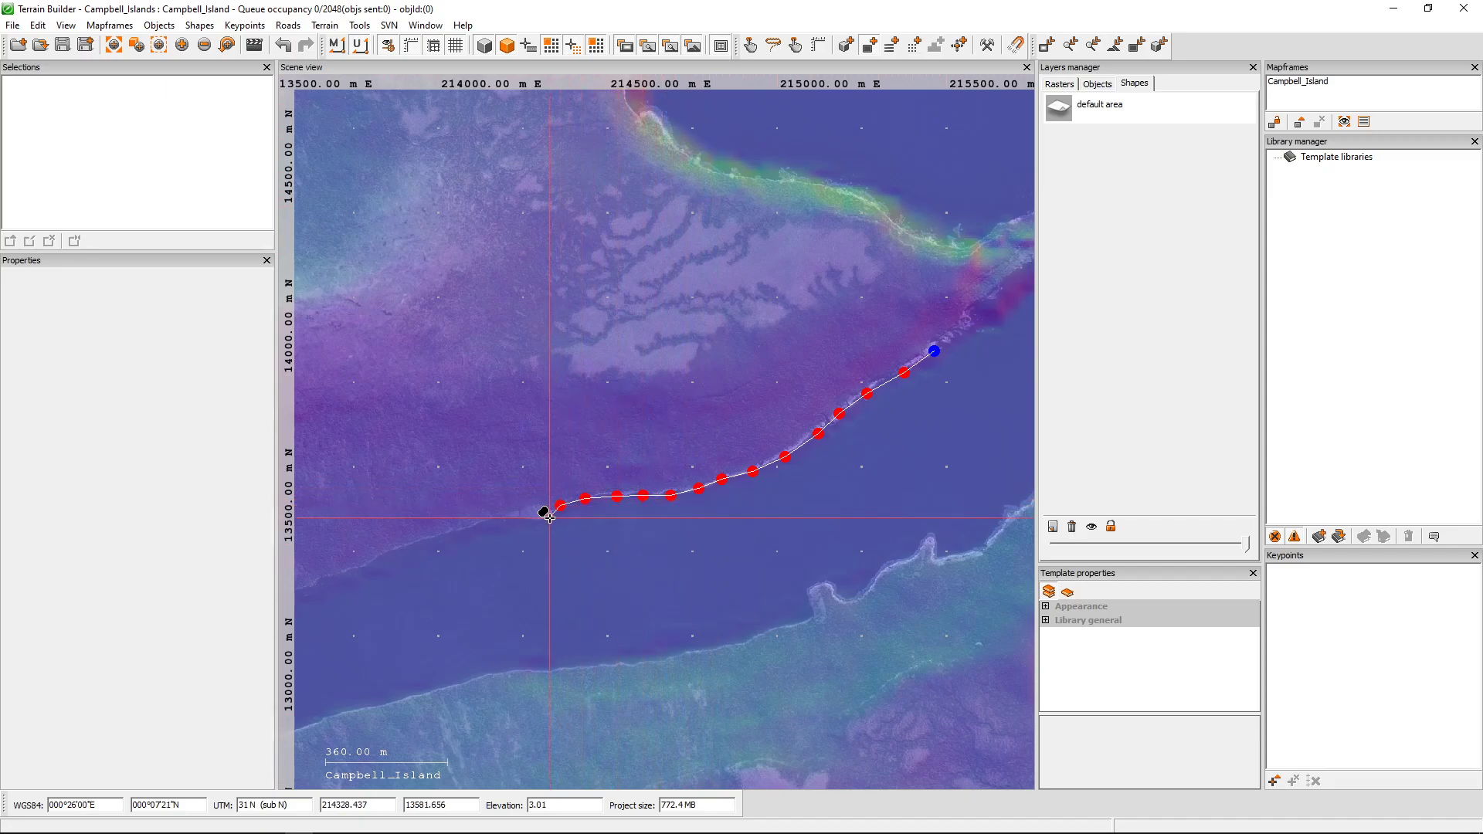
click(528, 522)
click(510, 518)
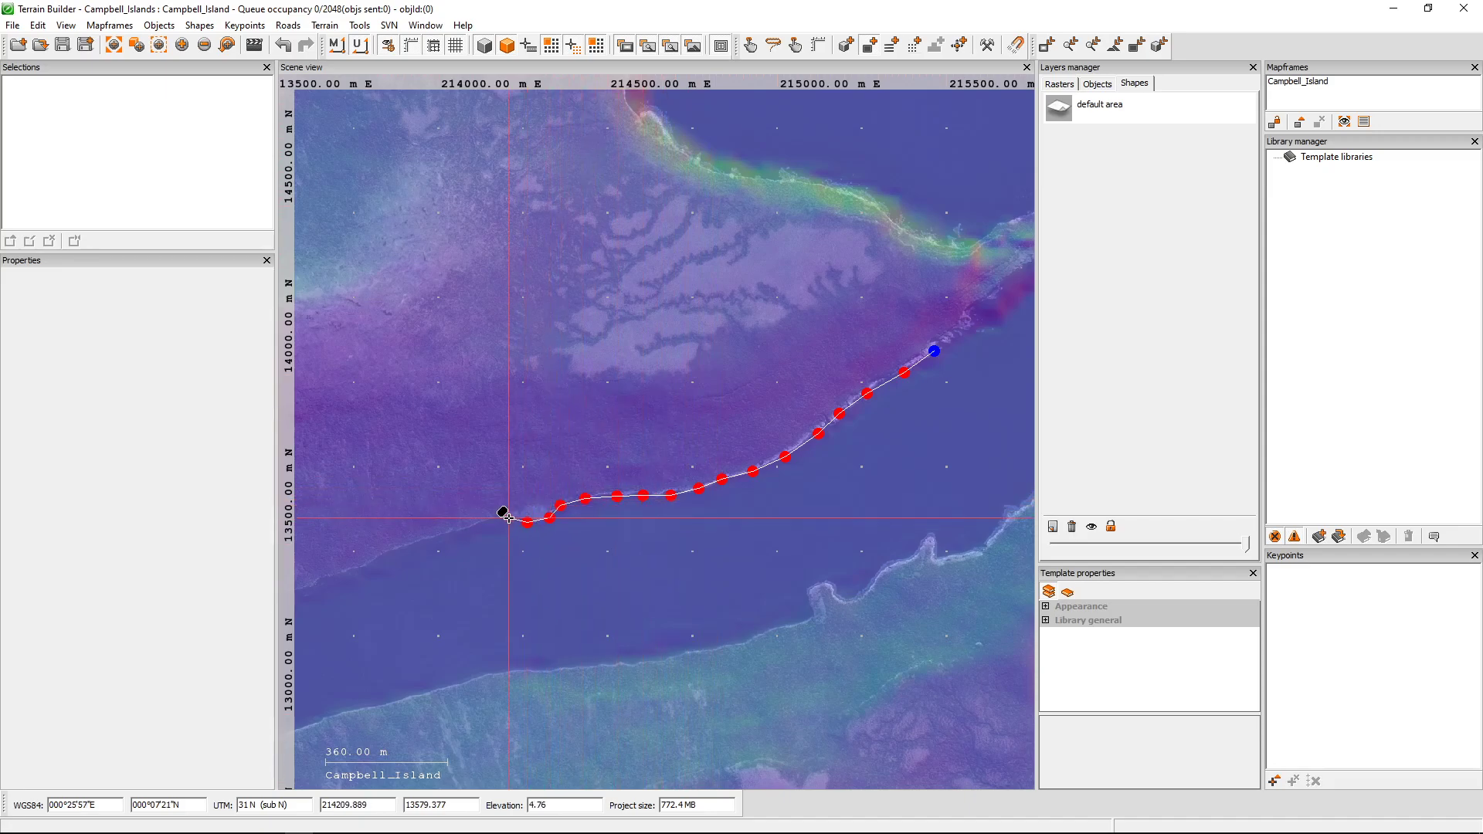
click(492, 519)
Keep adding northern-shore vertices further west while following the coastline across the map
middle_drag(492, 520, 665, 466)
click(651, 483)
click(598, 499)
middle_drag(598, 501, 679, 494)
click(676, 501)
scroll(647, 503, up, 3)
click(679, 496)
click(607, 514)
click(565, 528)
middle_drag(530, 553, 759, 435)
click(687, 471)
click(629, 490)
scroll(626, 487, down, 2)
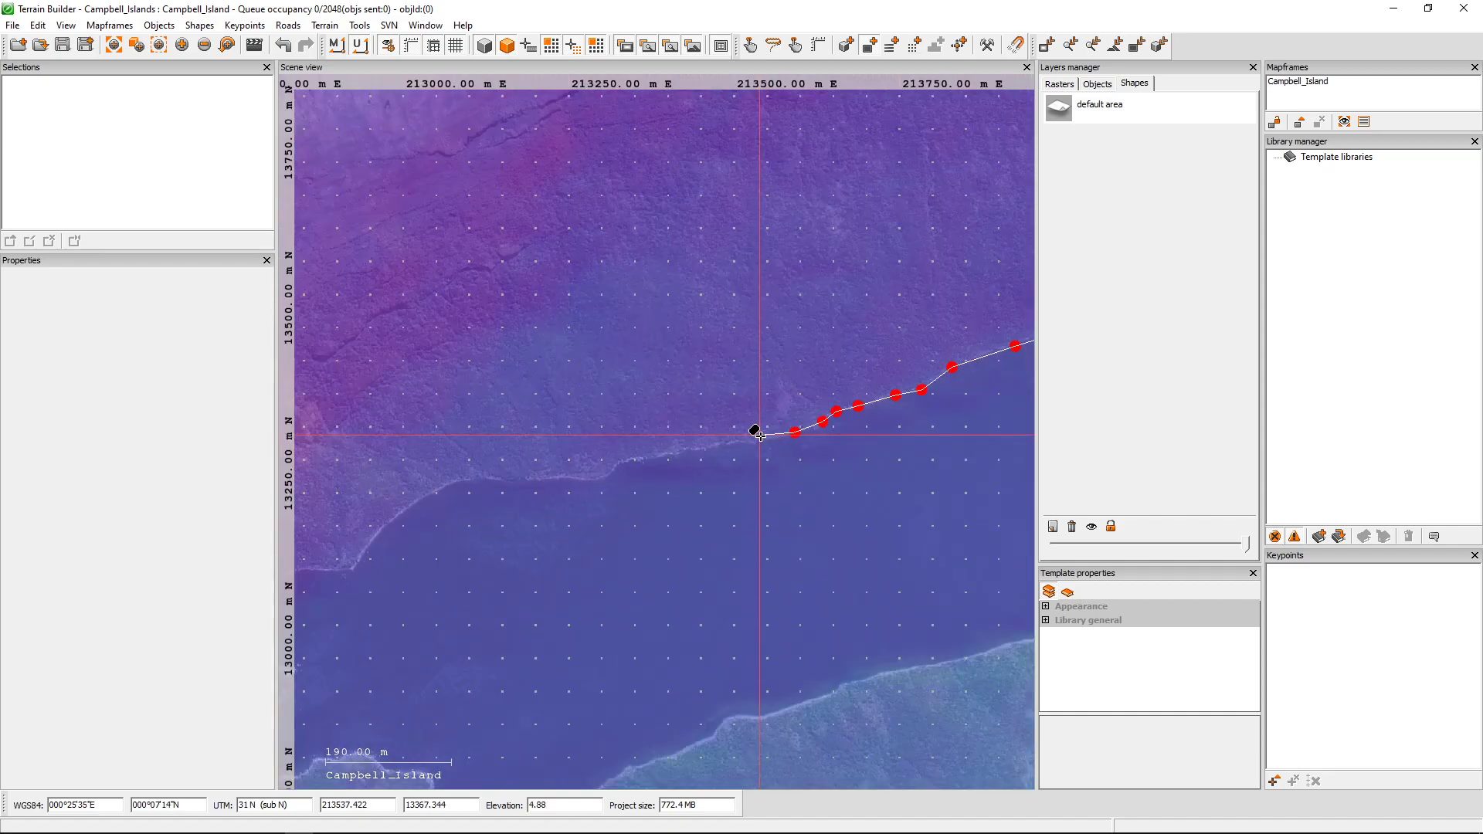
Finish tracing the northern shore vertices up to the inlet's head
click(769, 442)
click(692, 451)
click(645, 459)
click(620, 463)
click(606, 475)
click(582, 476)
click(506, 480)
click(454, 483)
scroll(453, 484, down, 2)
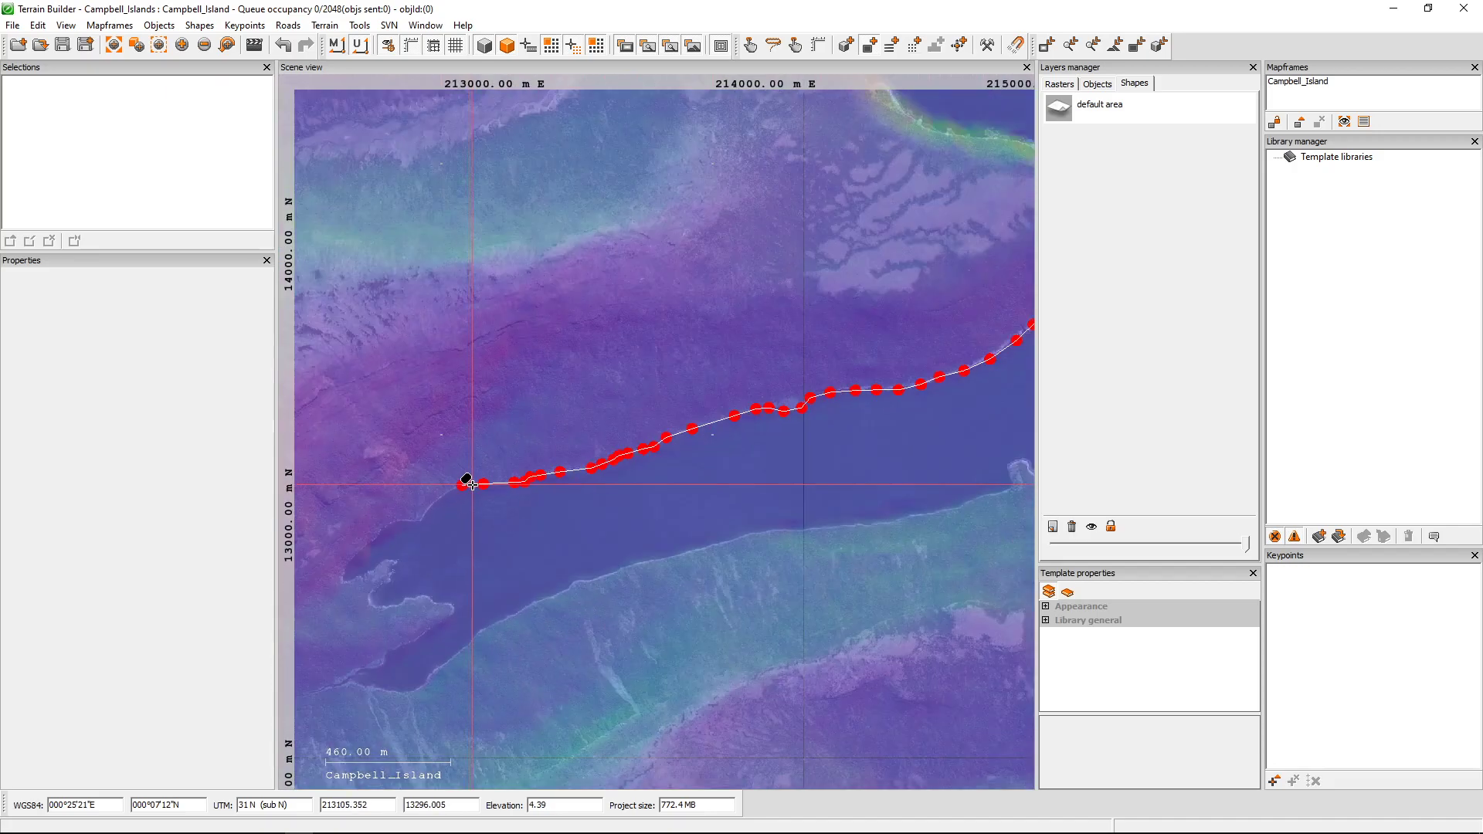
click(438, 497)
click(423, 518)
click(400, 521)
click(381, 536)
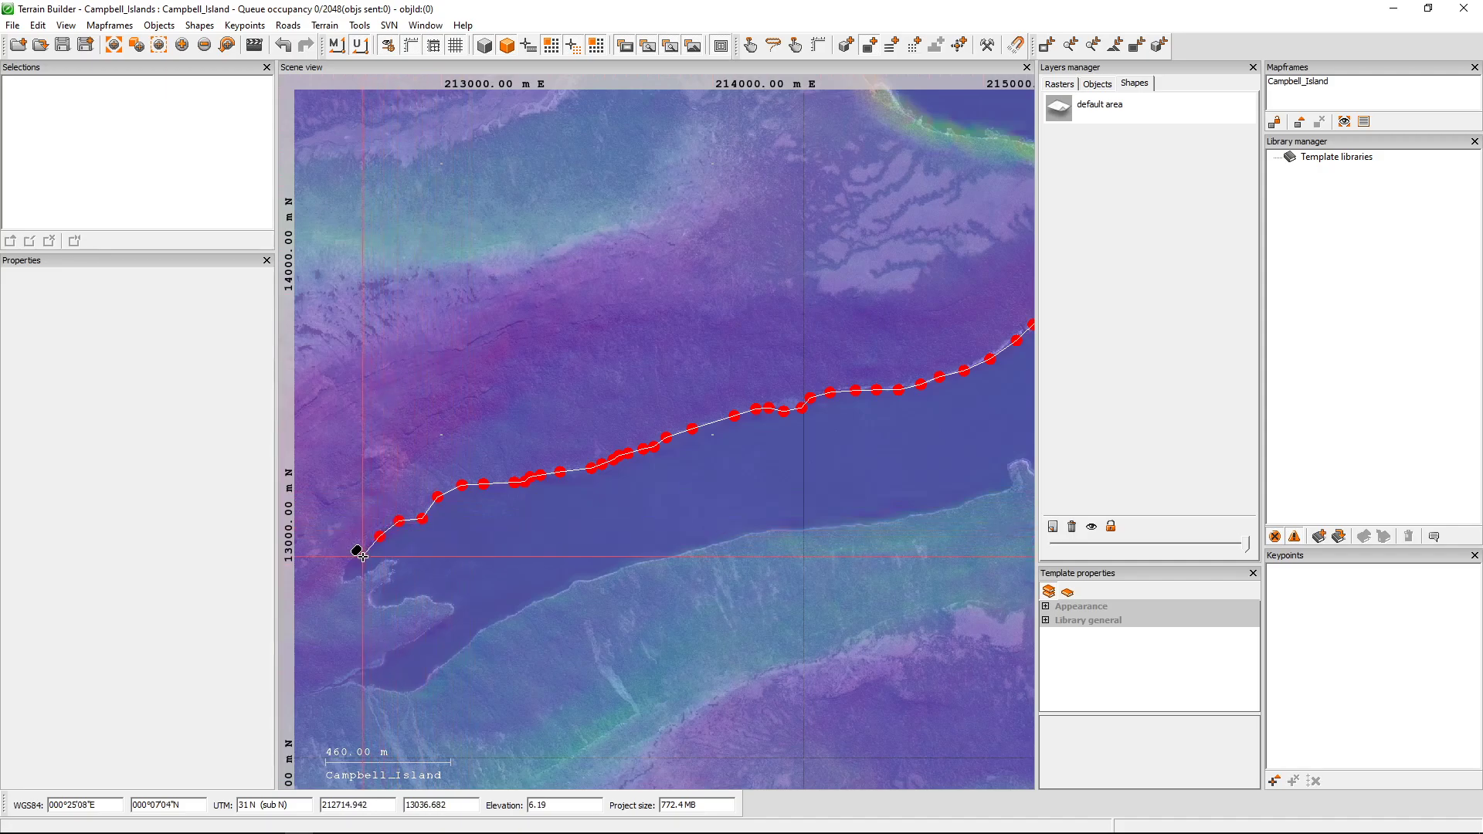
Add a vertex at the inlet's inner end and trace the southern shore eastward
click(396, 563)
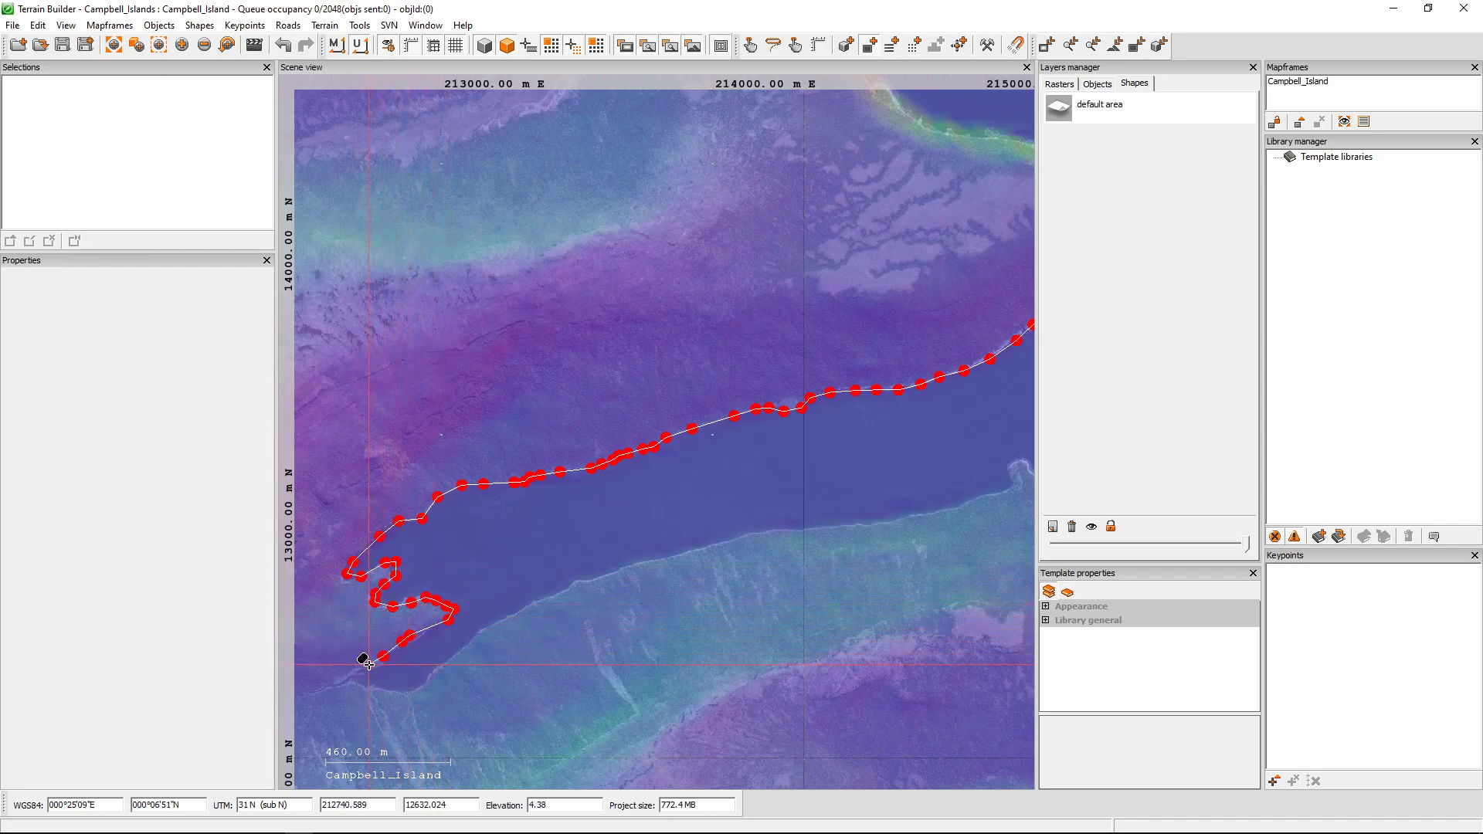
click(444, 674)
click(454, 662)
click(489, 636)
click(505, 622)
click(530, 608)
click(584, 582)
click(632, 572)
click(669, 557)
click(699, 550)
click(748, 542)
click(778, 534)
click(791, 532)
click(841, 524)
Continue the southern shore vertices east toward the inlet mouth
middle_drag(889, 517, 744, 563)
click(774, 564)
click(831, 538)
click(842, 532)
click(847, 516)
click(860, 504)
click(880, 516)
click(899, 506)
click(916, 486)
click(935, 481)
click(948, 469)
click(954, 481)
click(969, 478)
click(993, 465)
Trace the southern headland, cross the mouth to the northern headland, and close the polygon
middle_drag(1001, 445, 889, 489)
click(942, 473)
click(968, 466)
click(987, 454)
click(894, 492)
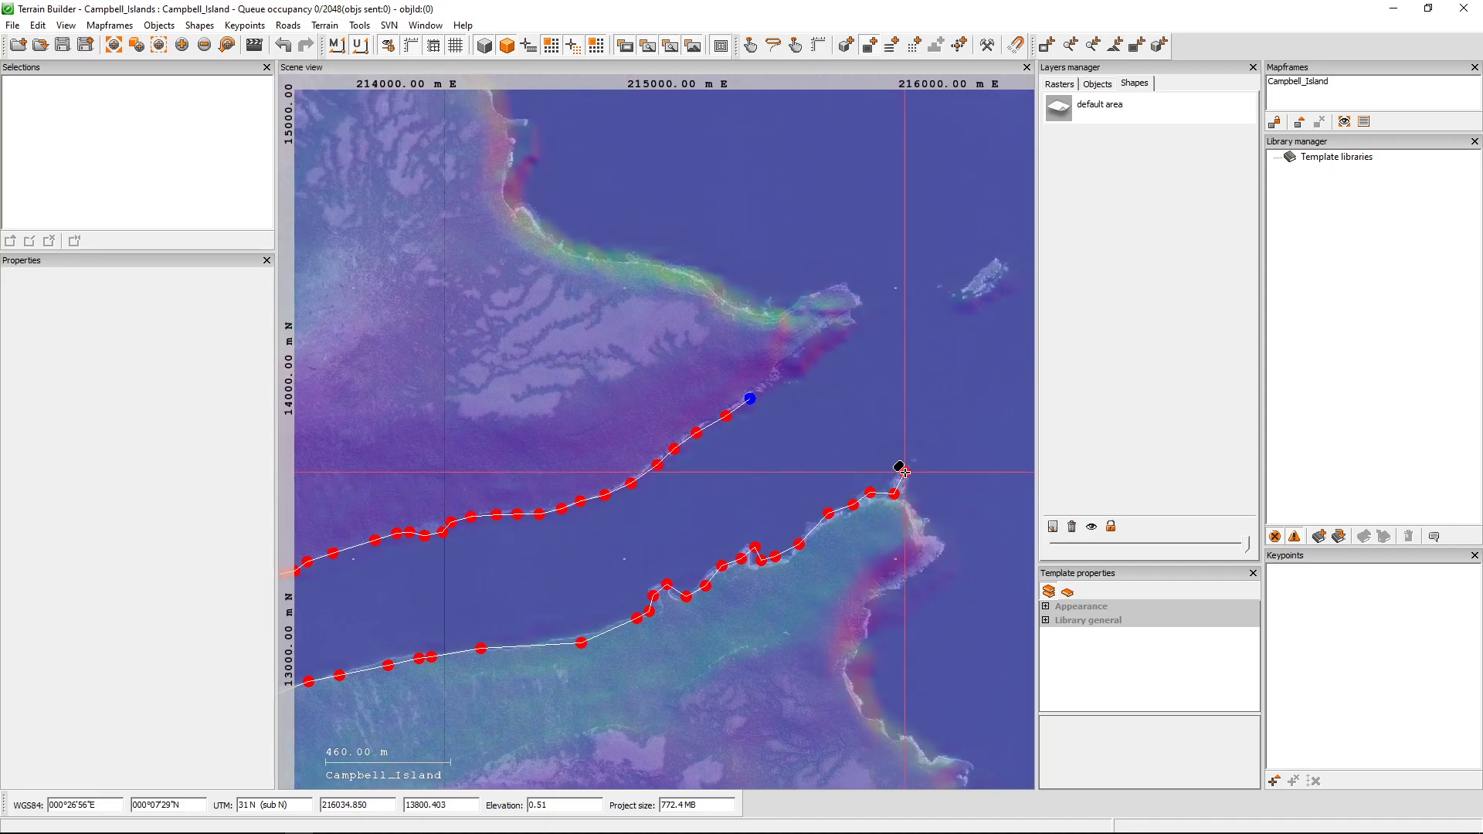
click(837, 329)
click(789, 357)
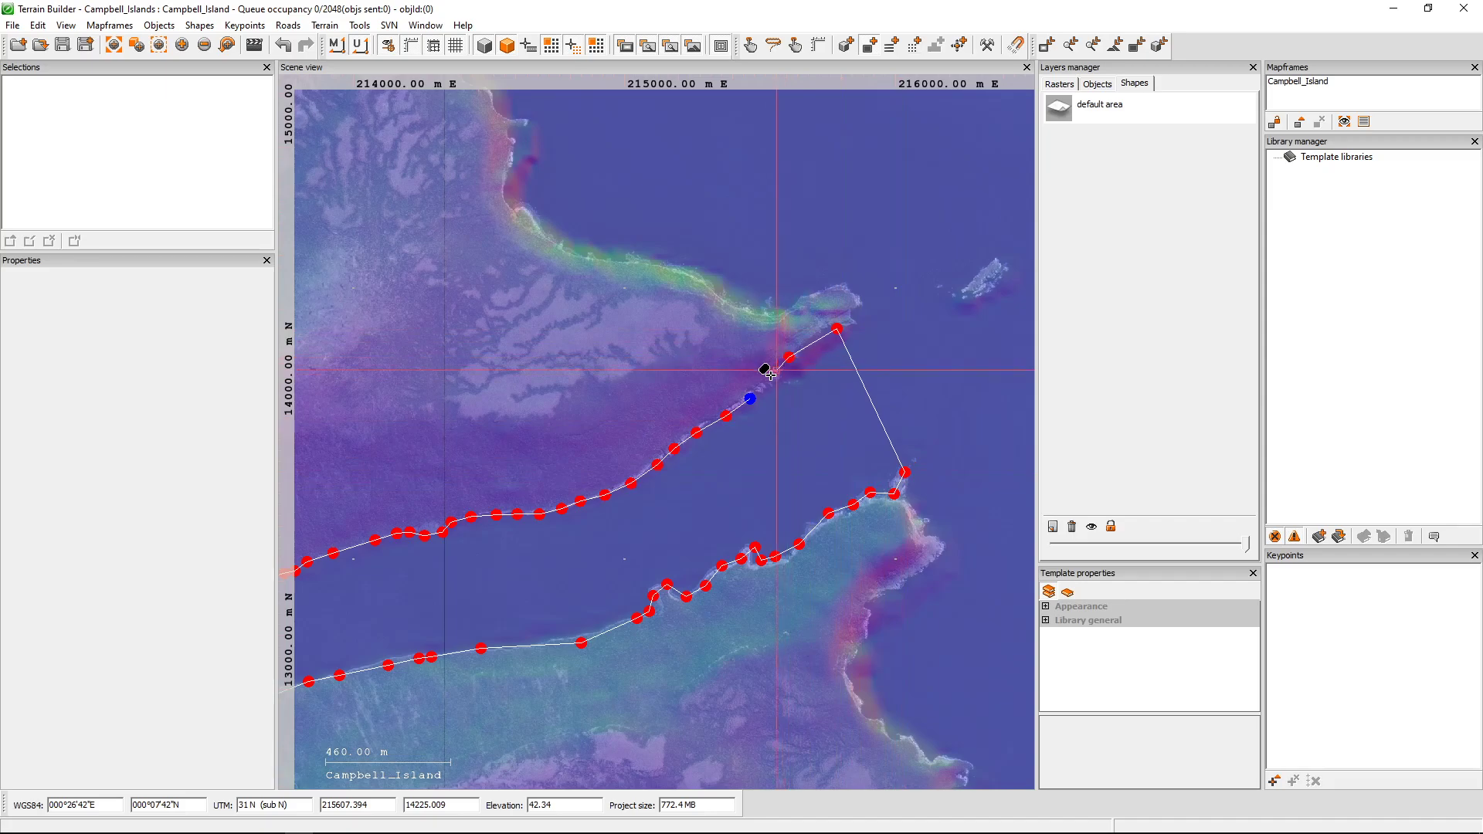
double_click(760, 387)
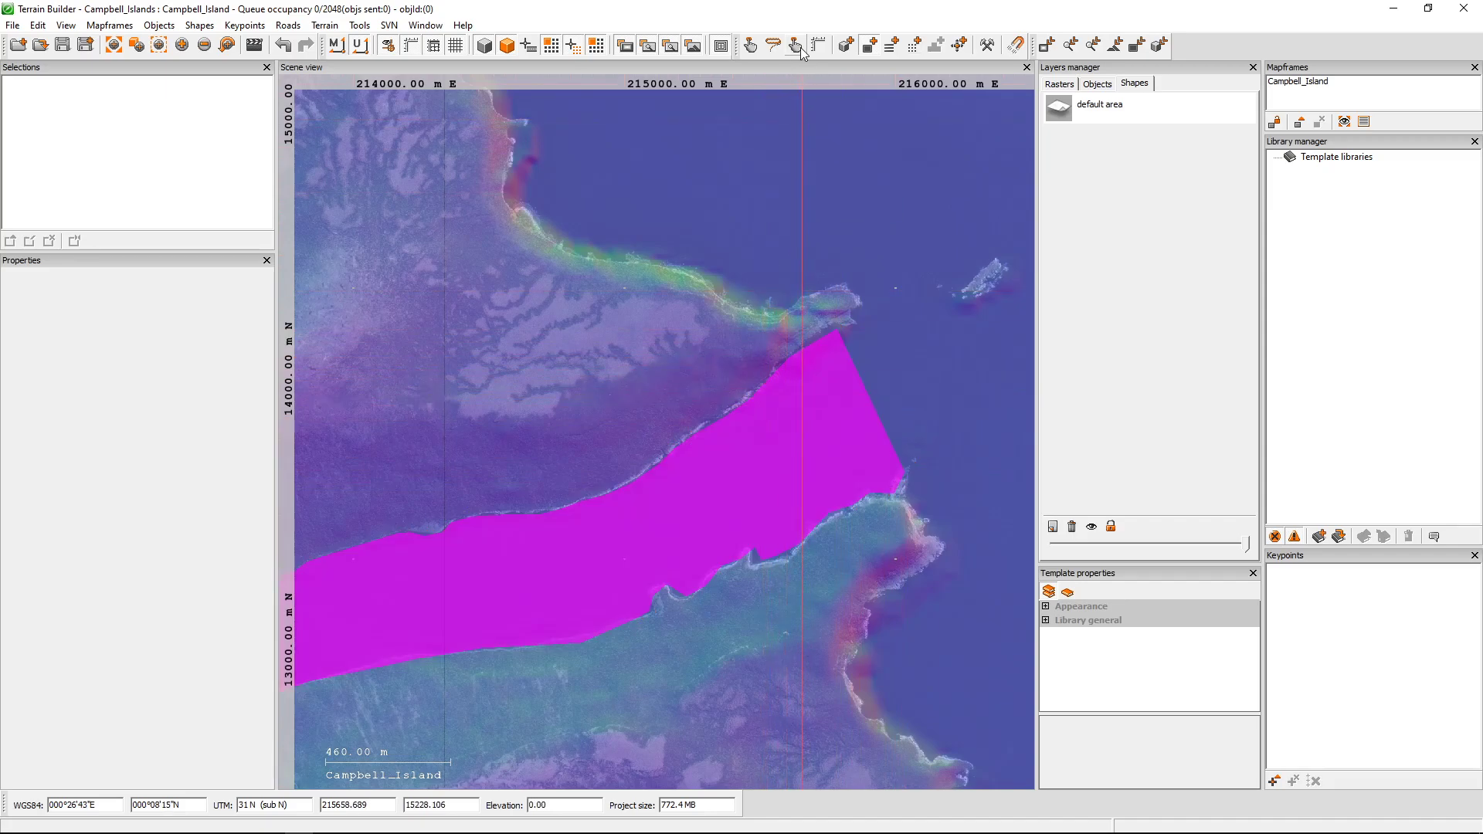
click(751, 45)
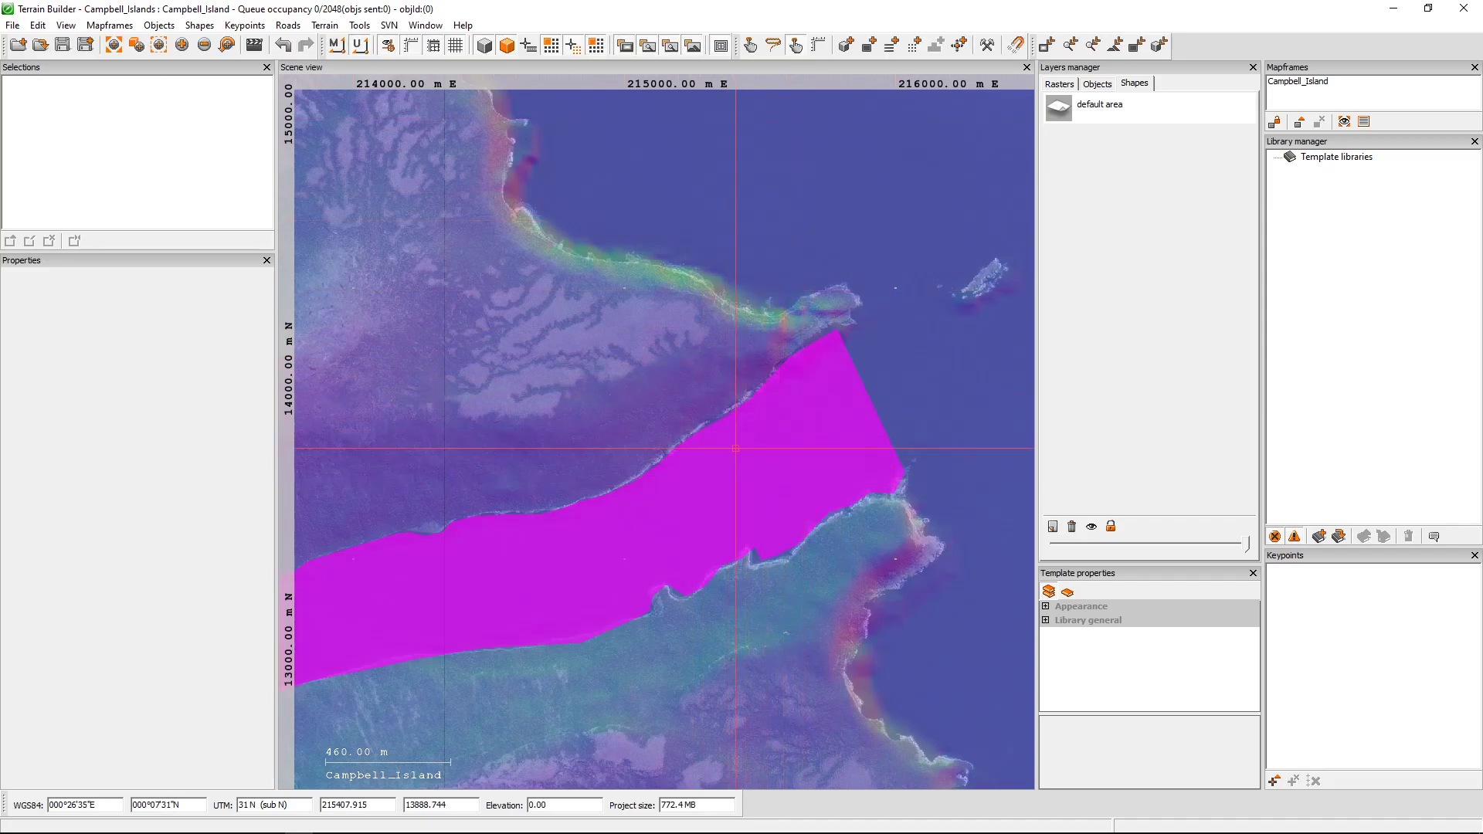
Select polygon_1, the magenta inlet polygon, and zoom out to see its full extent
click(735, 448)
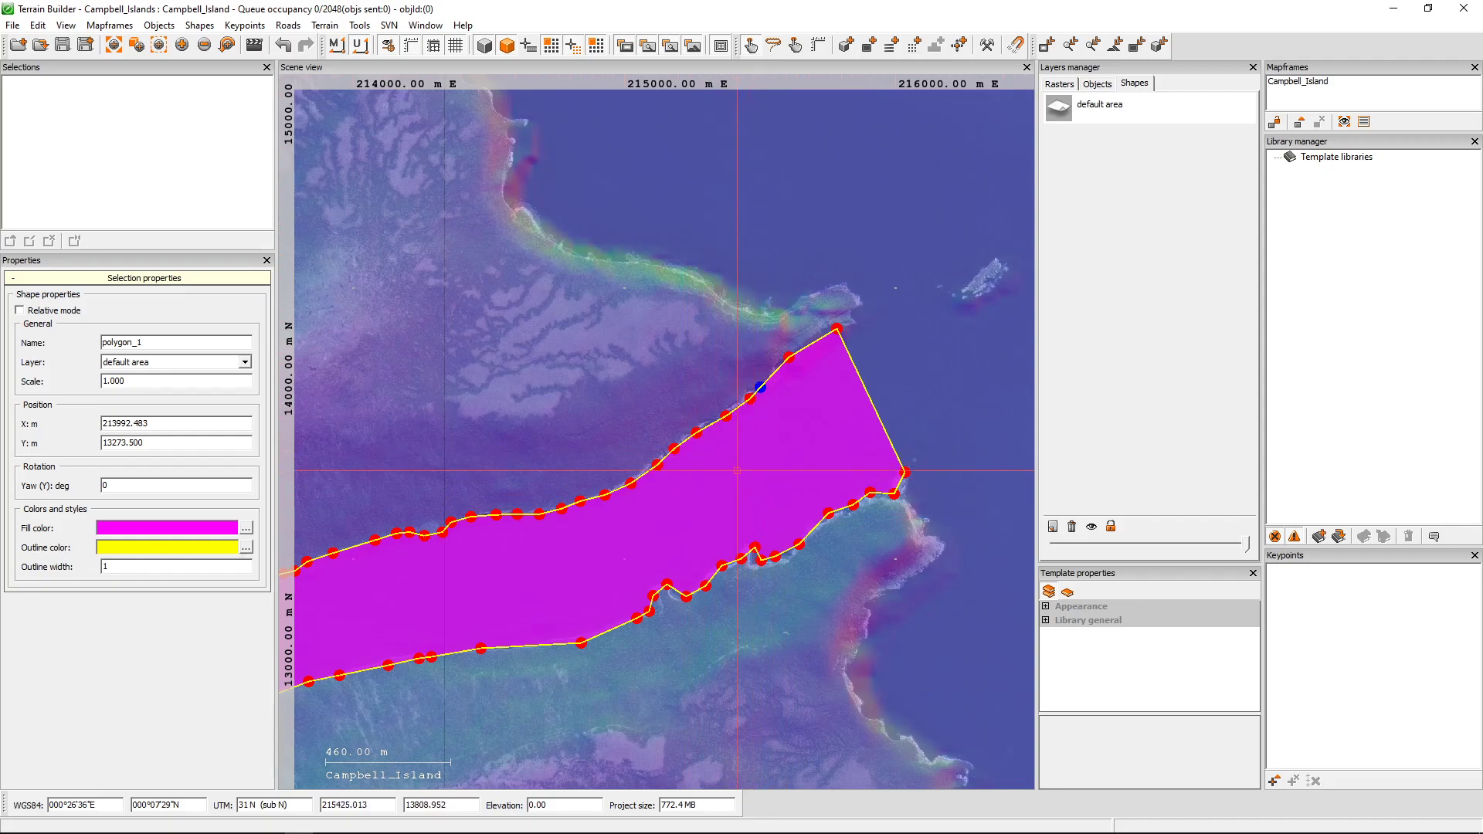
middle_drag(761, 473, 771, 368)
scroll(771, 368, down, 2)
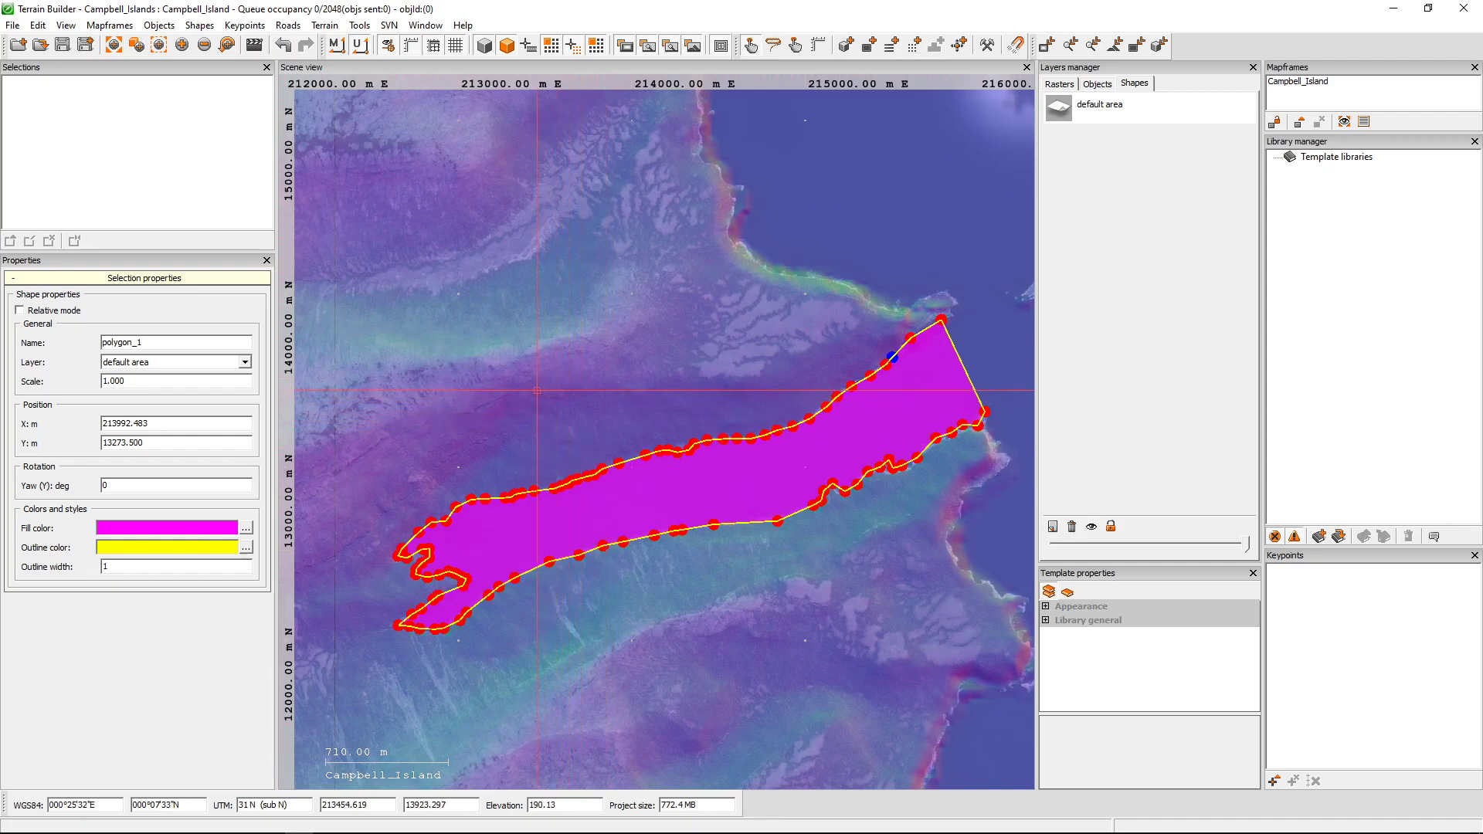
Select the 65646 terrain vertices contained in polygon_1 and review their -3.34 to 39 m elevations
right_click(708, 482)
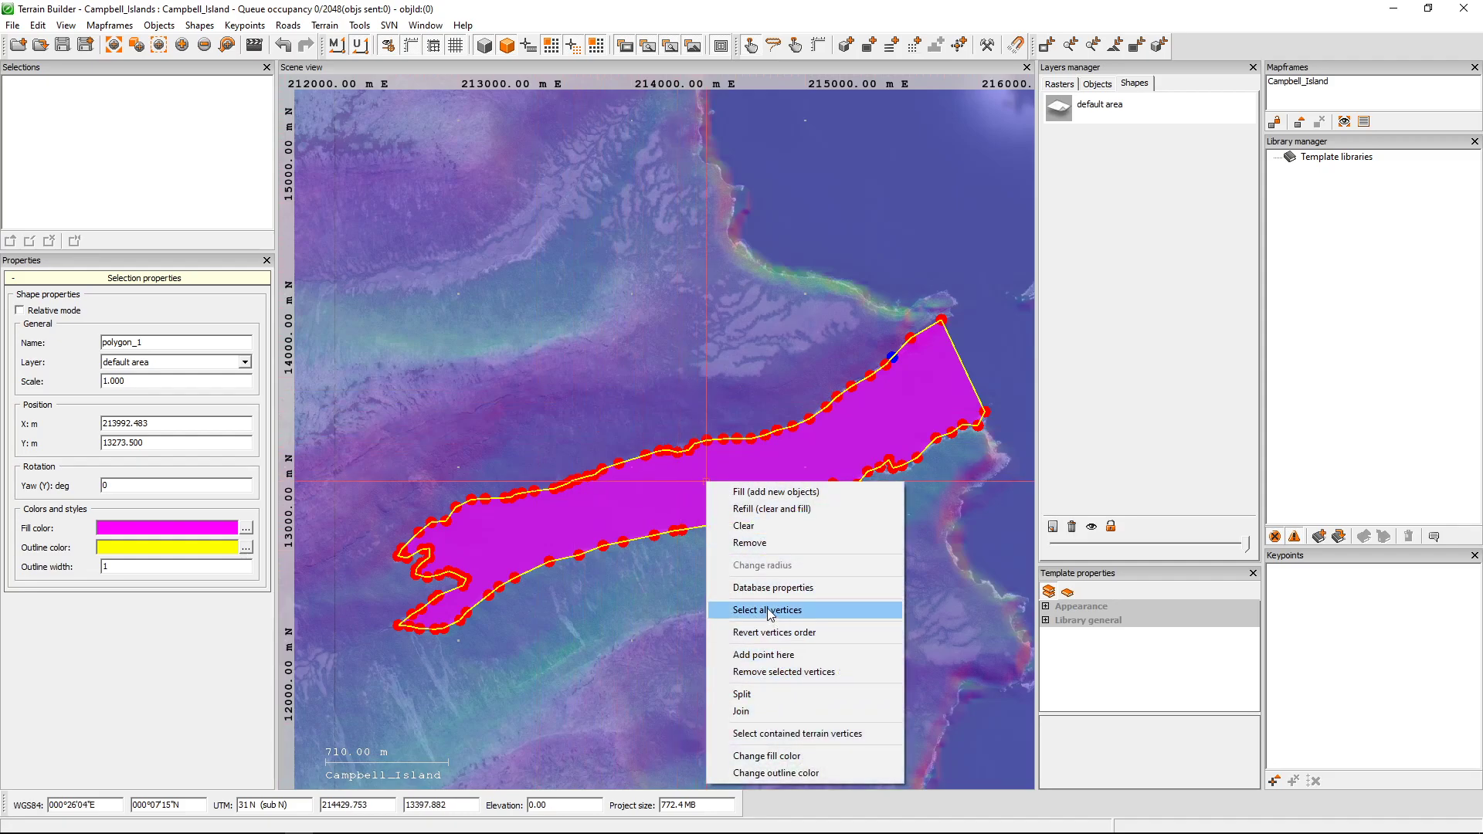
click(767, 735)
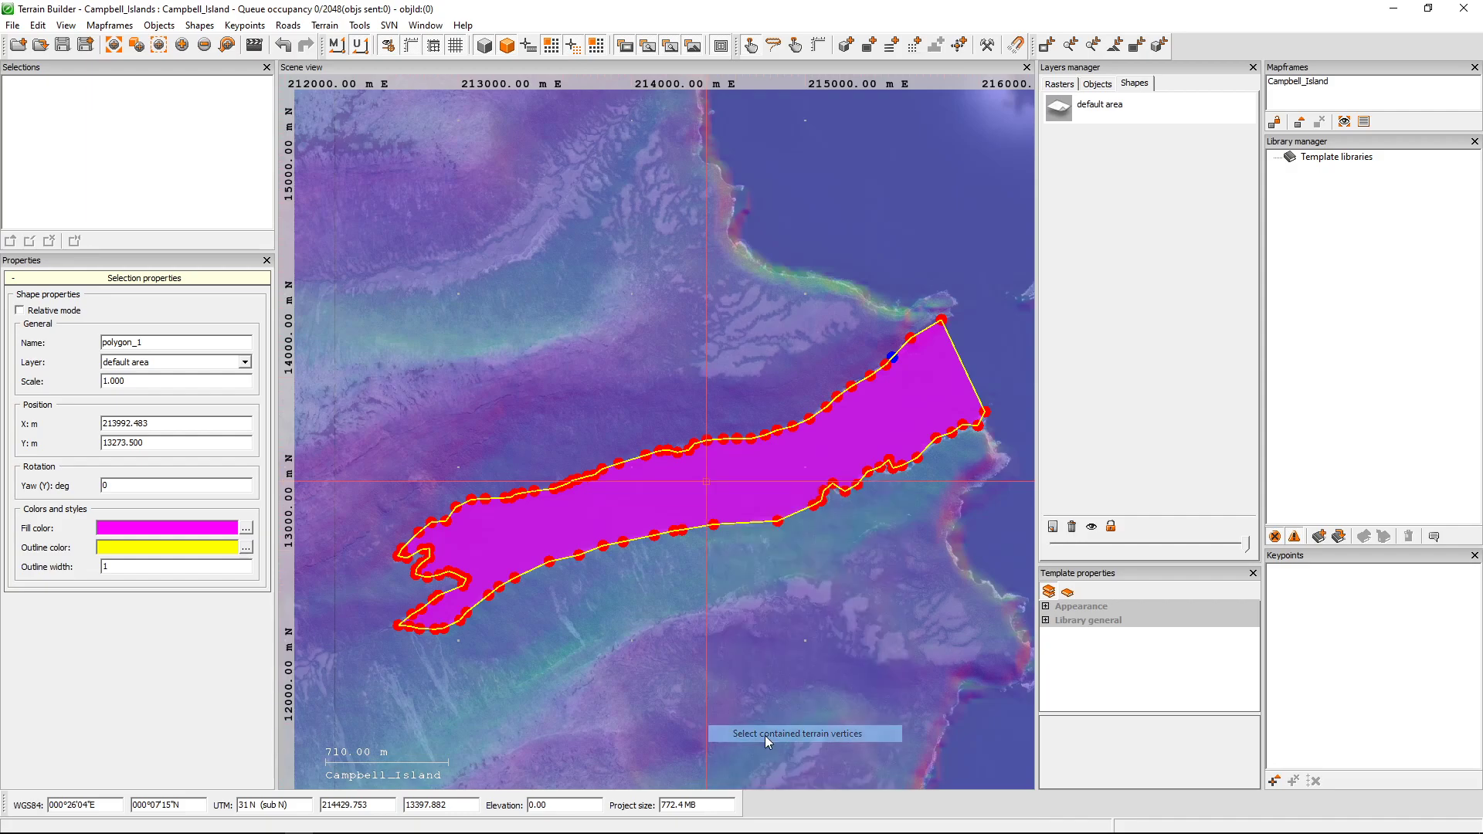
double_click(740, 508)
scroll(741, 508, up, 3)
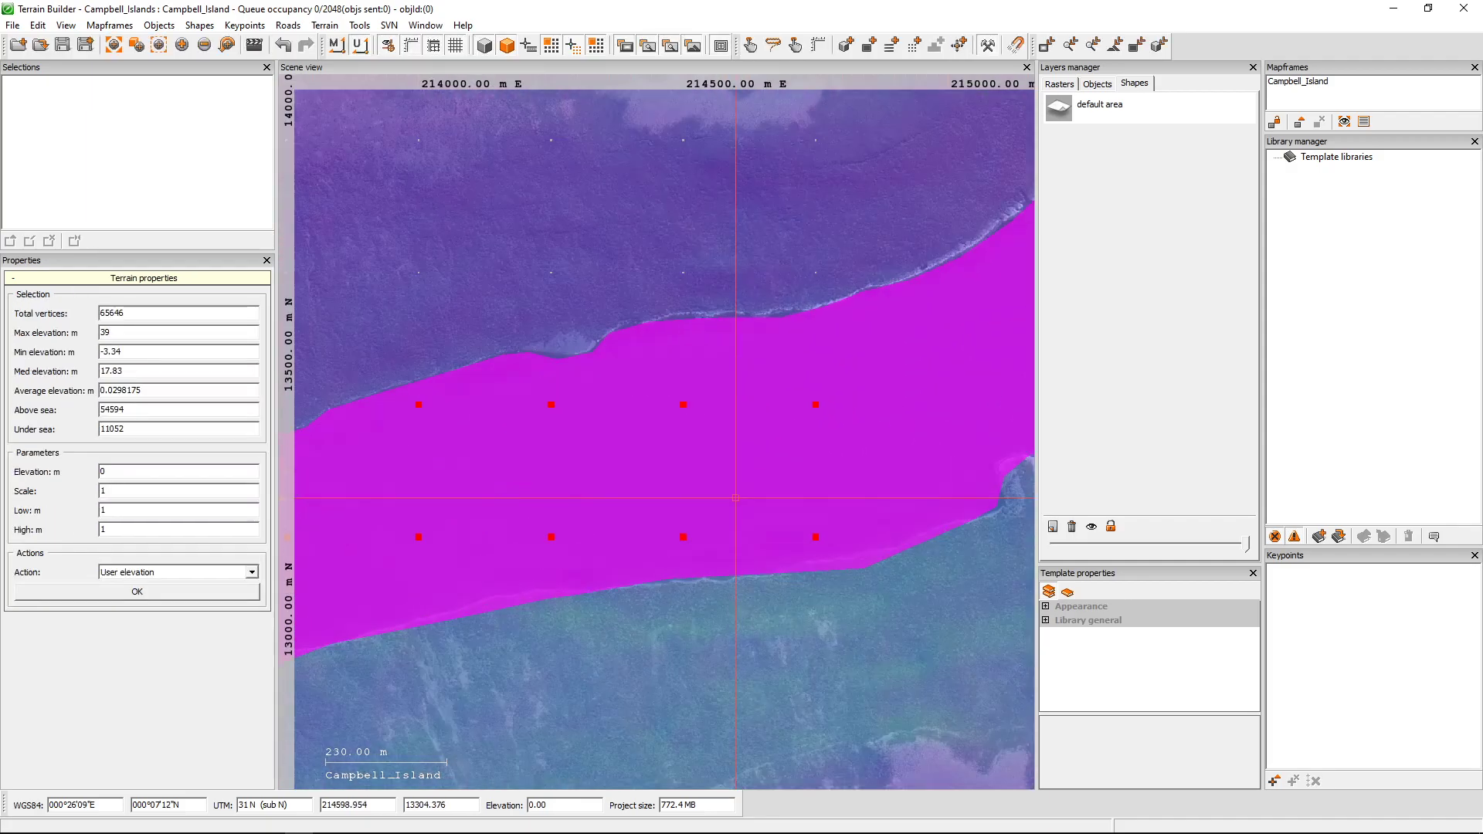
scroll(735, 498, up, 5)
scroll(746, 478, down, 6)
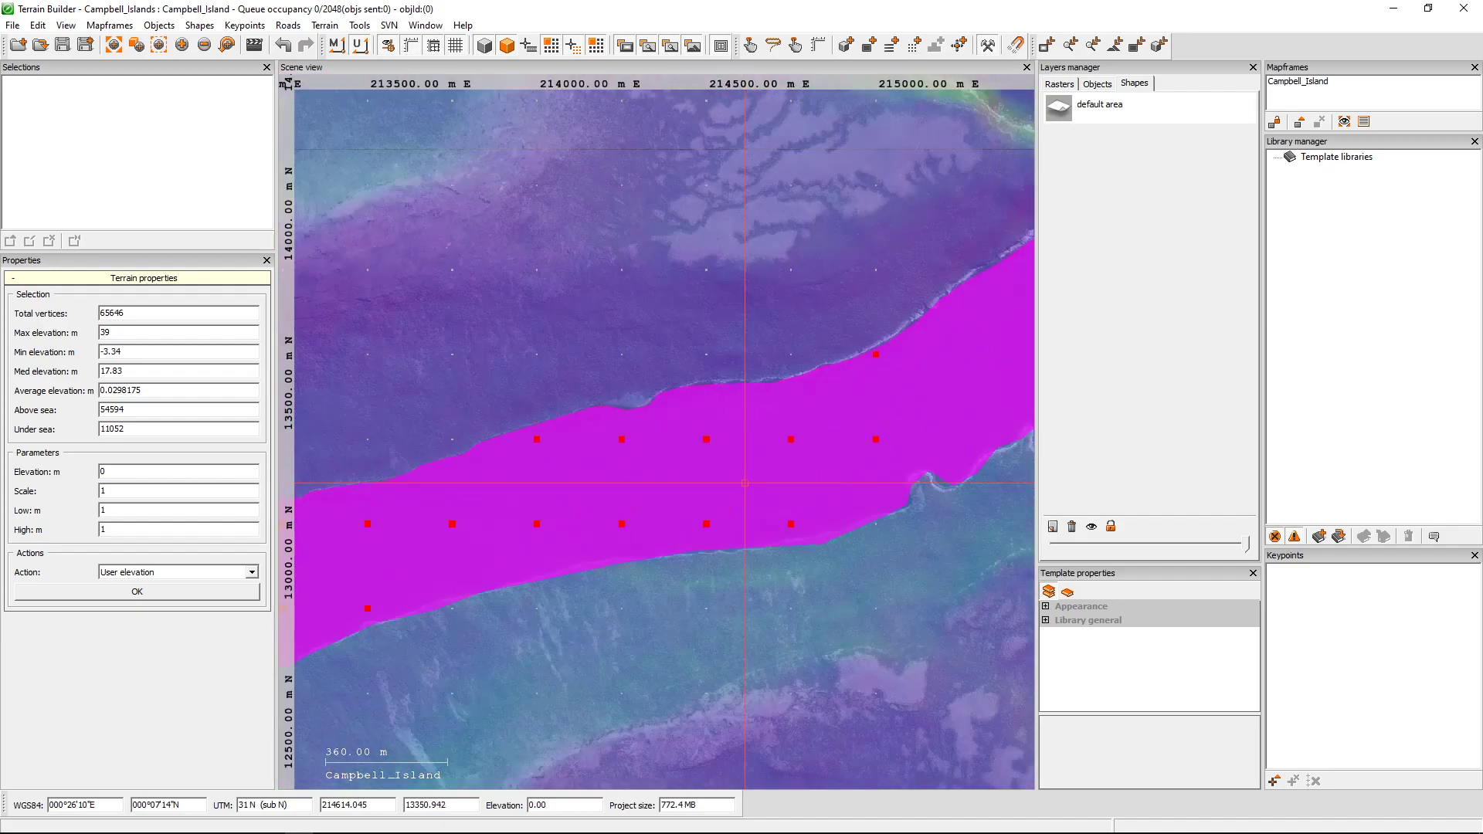
scroll(745, 483, down, 2)
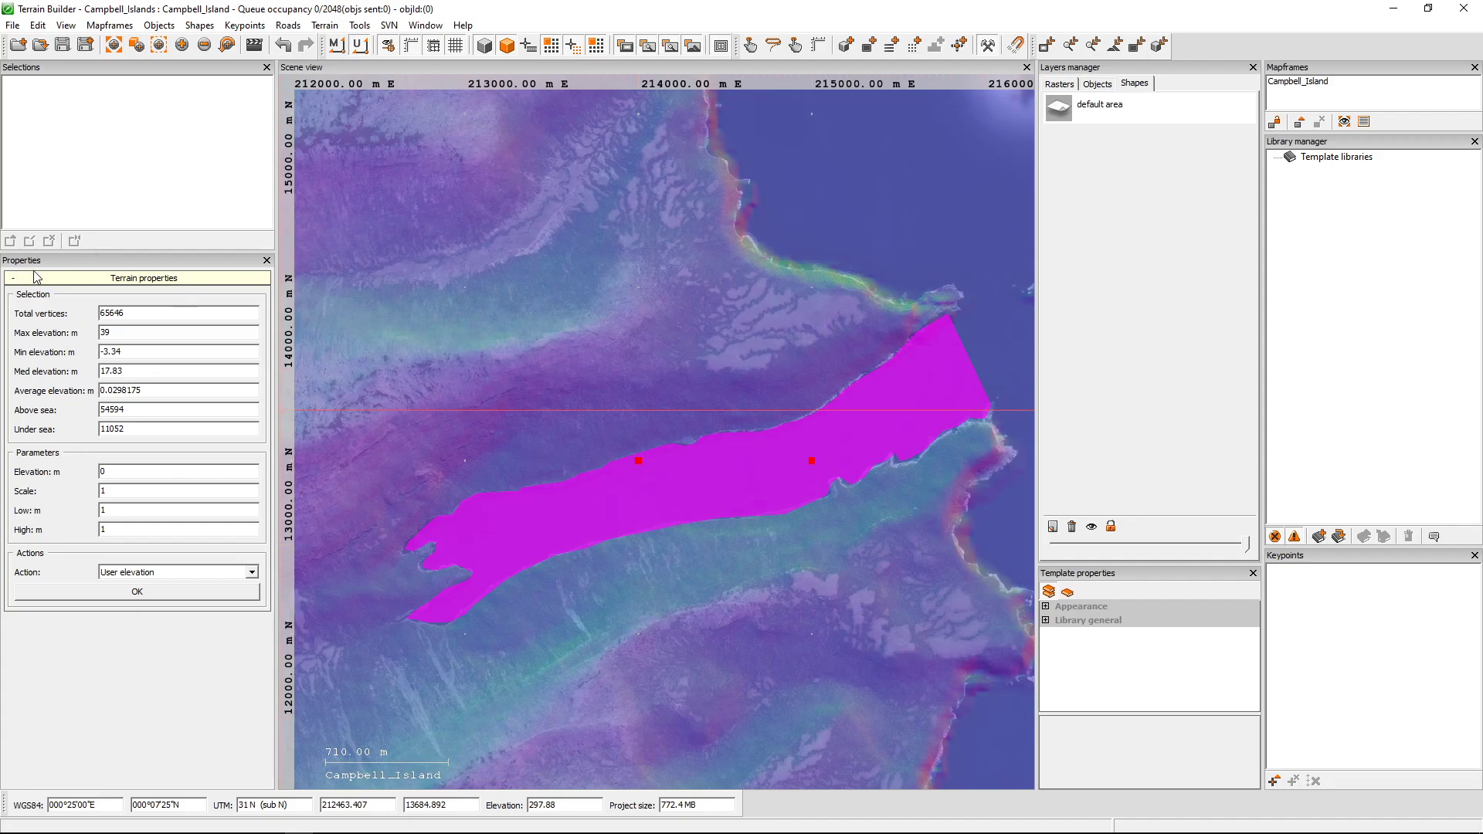
Apply the User elevation action with Elevation -5 to the selected inlet vertices
click(424, 26)
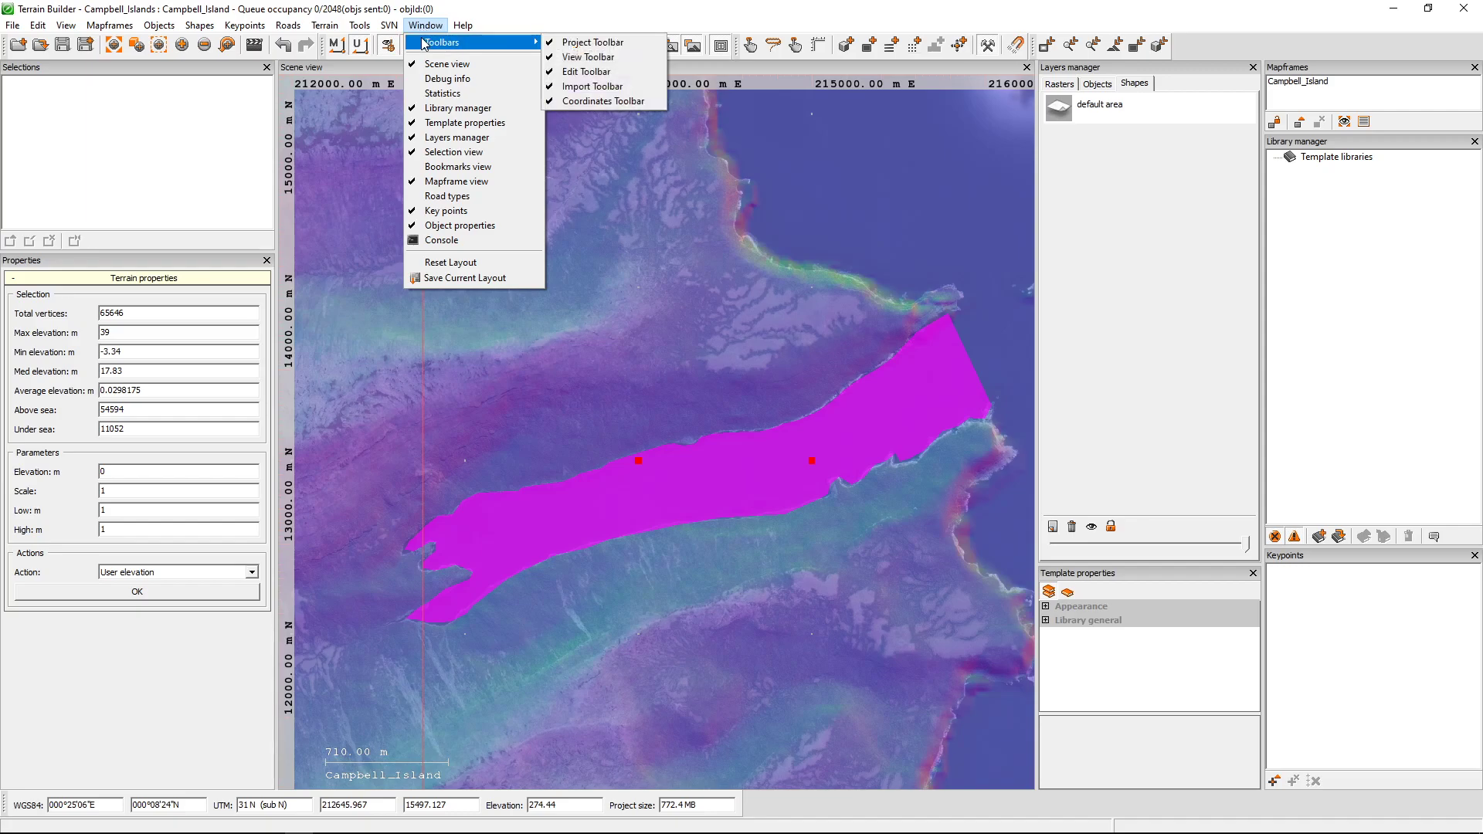
click(117, 188)
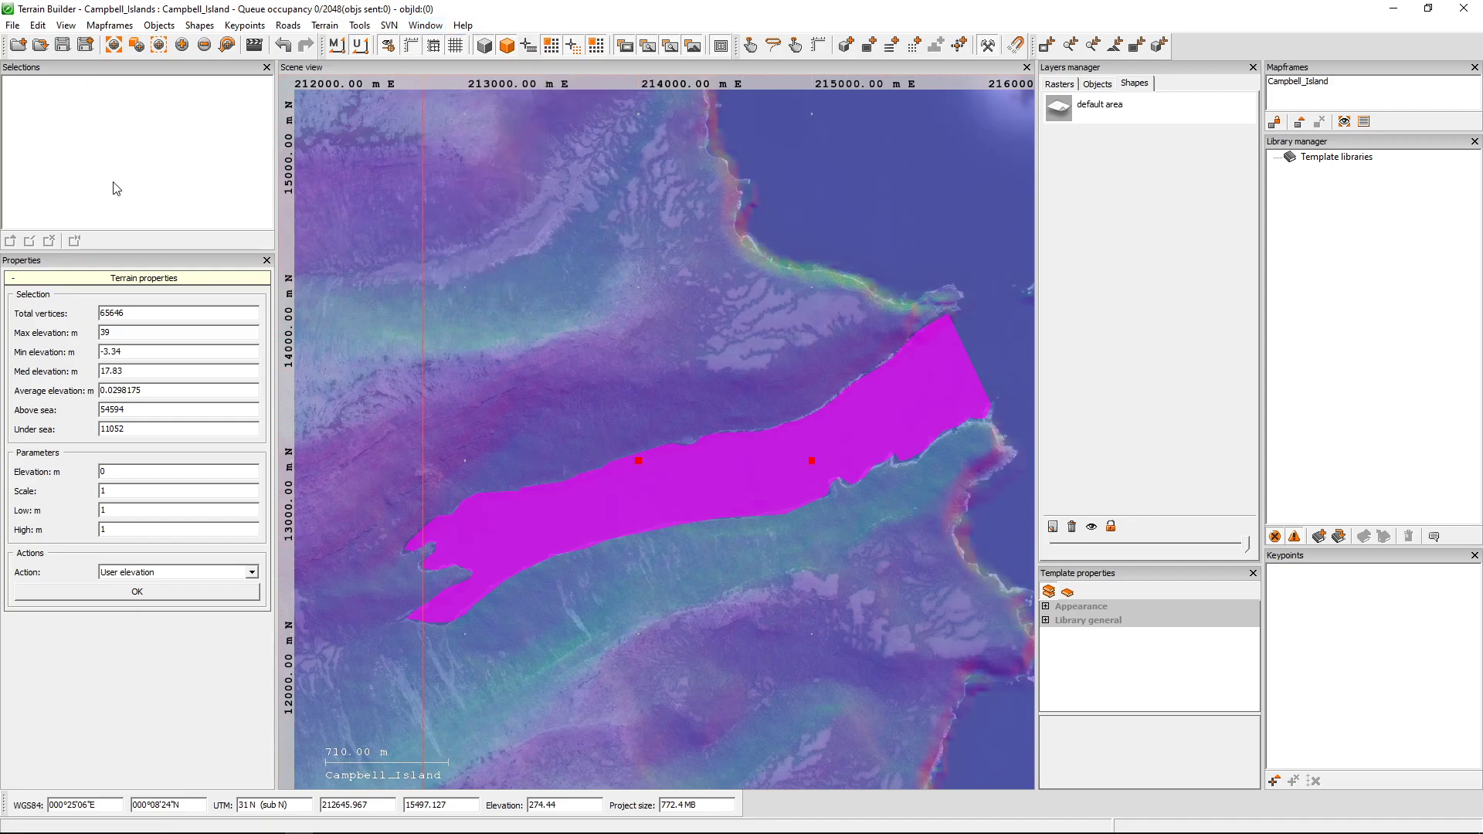
click(252, 573)
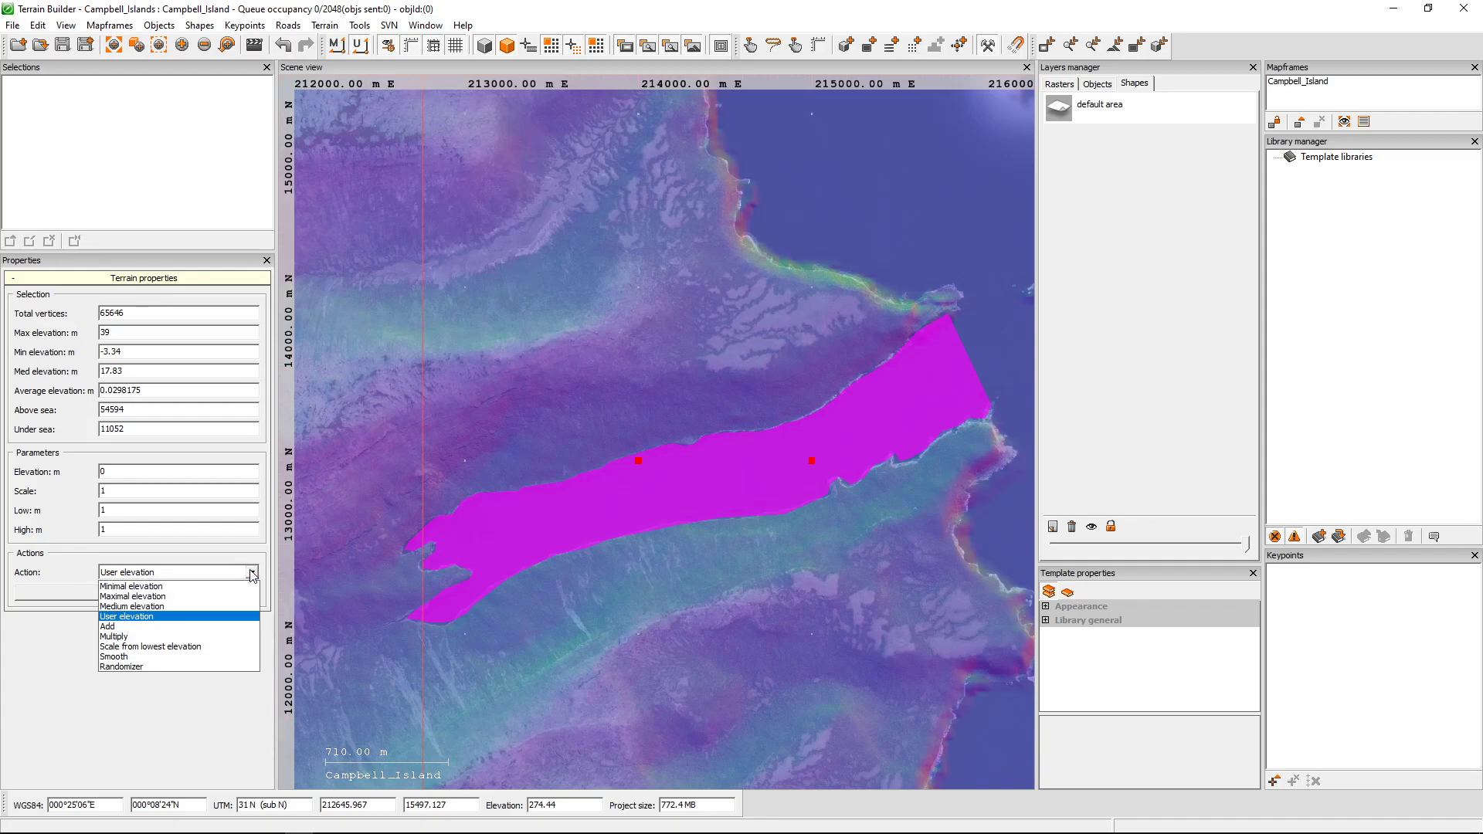
click(253, 574)
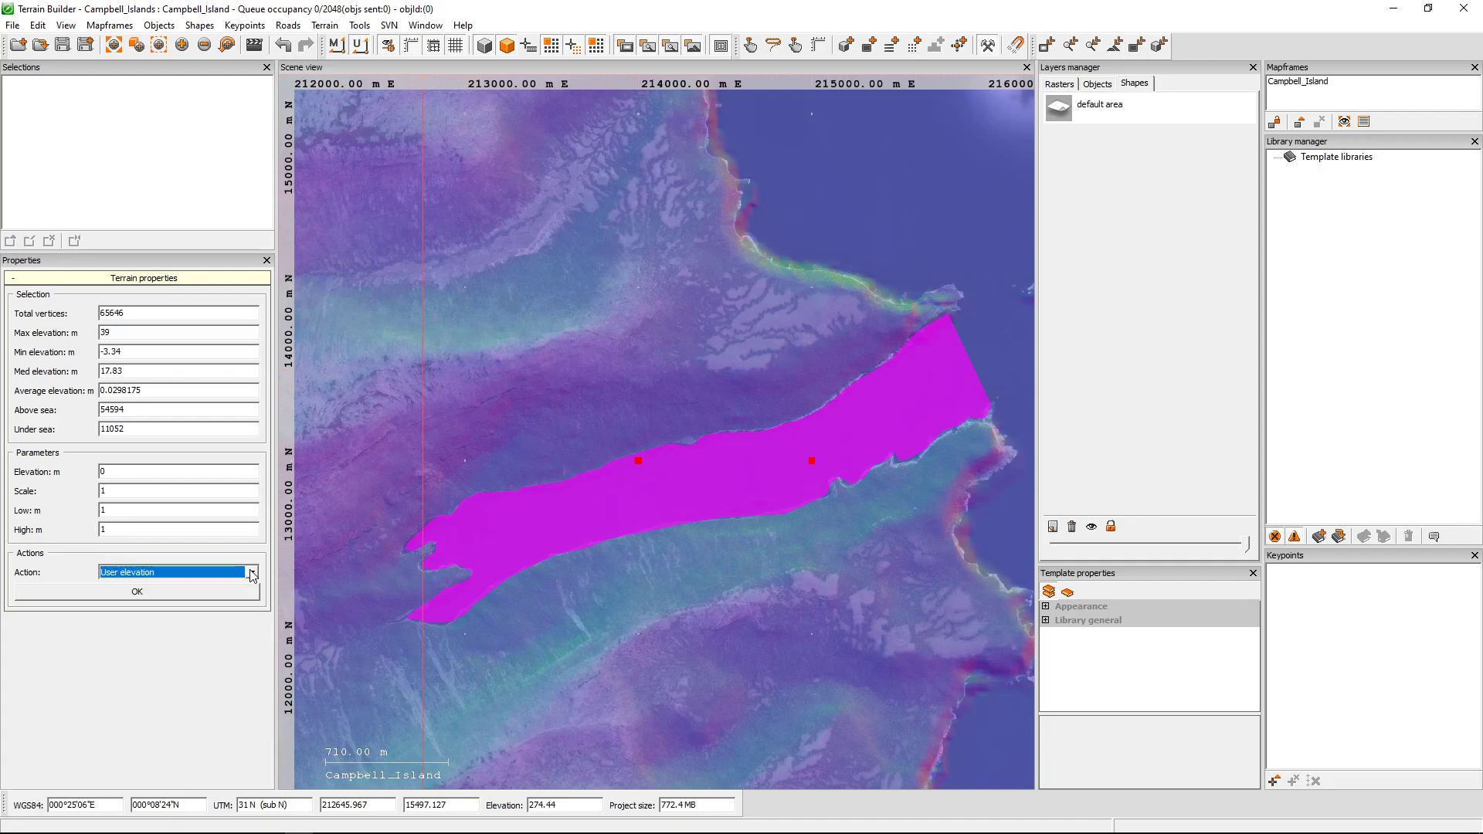
click(124, 470)
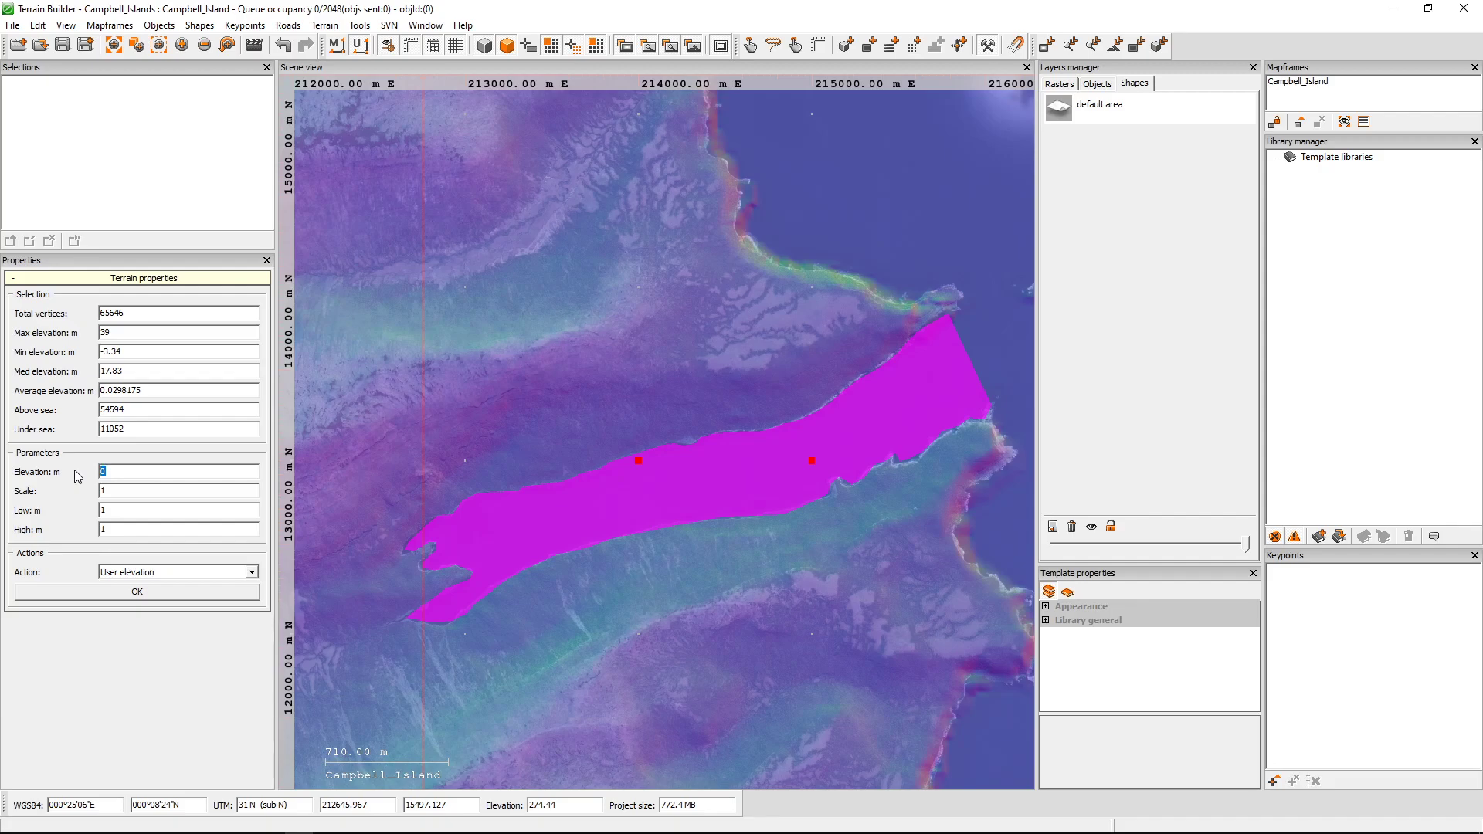
text(-5)
click(136, 593)
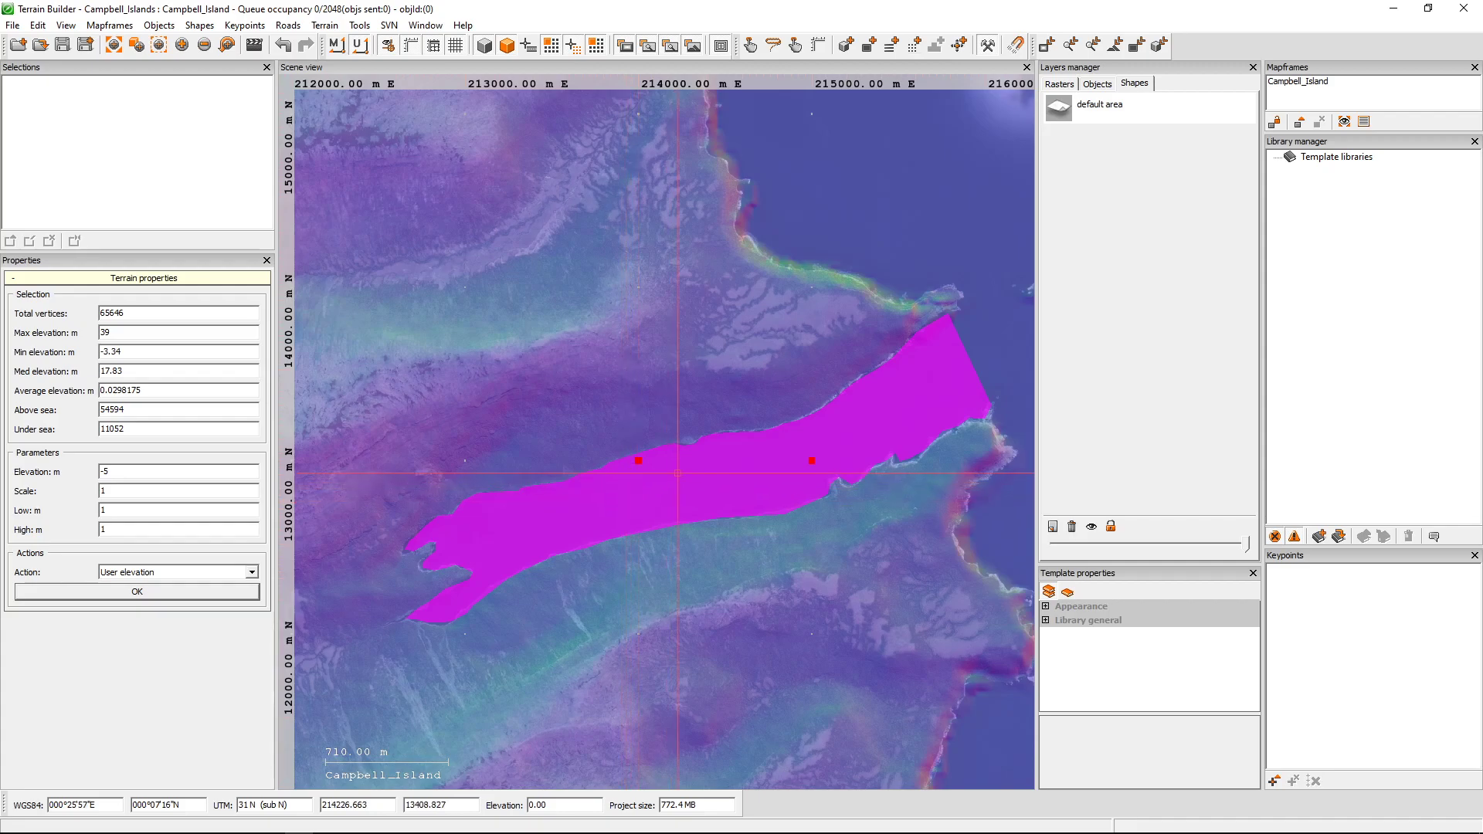
scroll(682, 479, up, 5)
scroll(682, 480, down, 3)
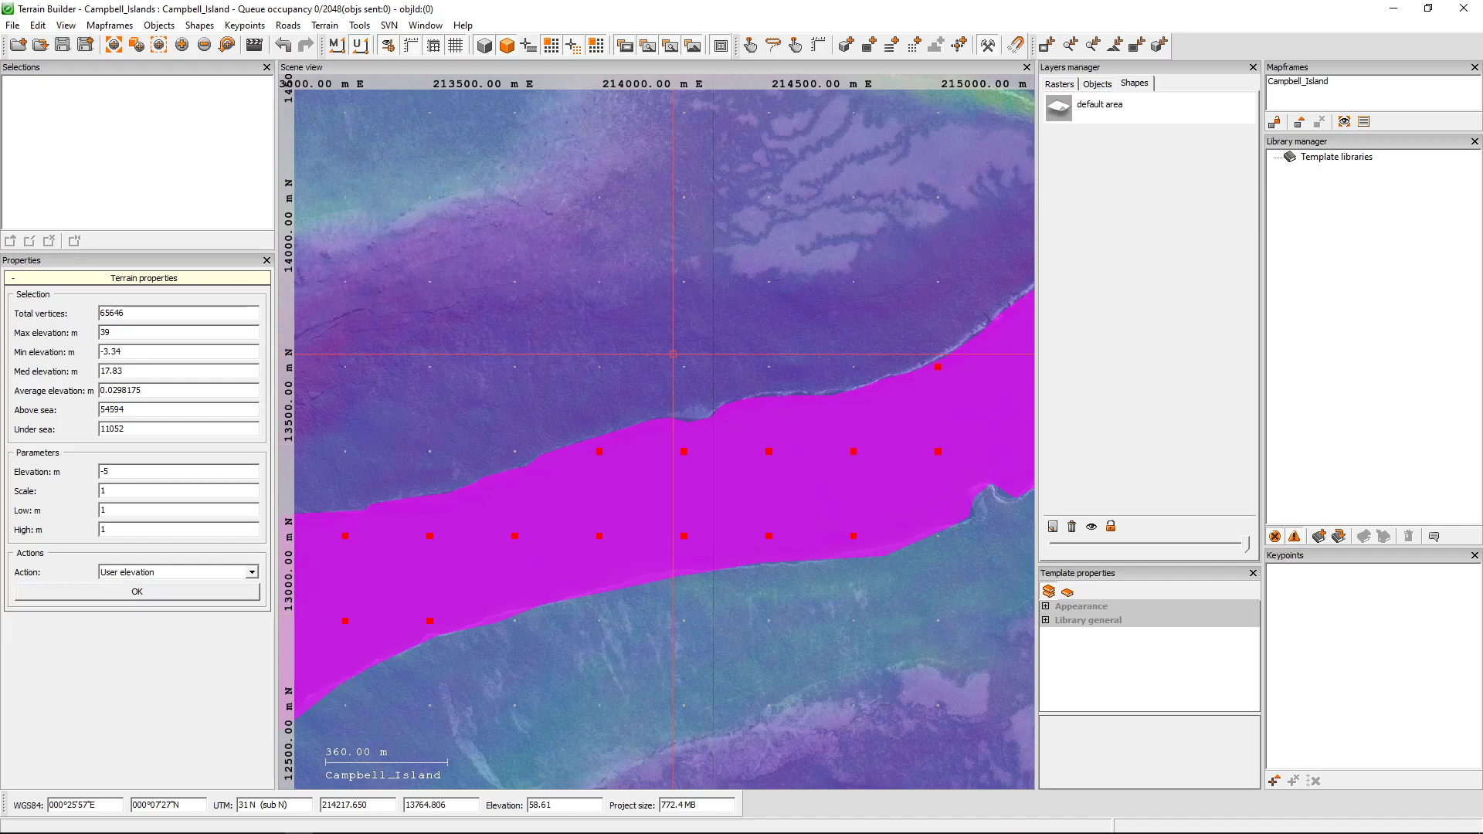
scroll(628, 451, down, 2)
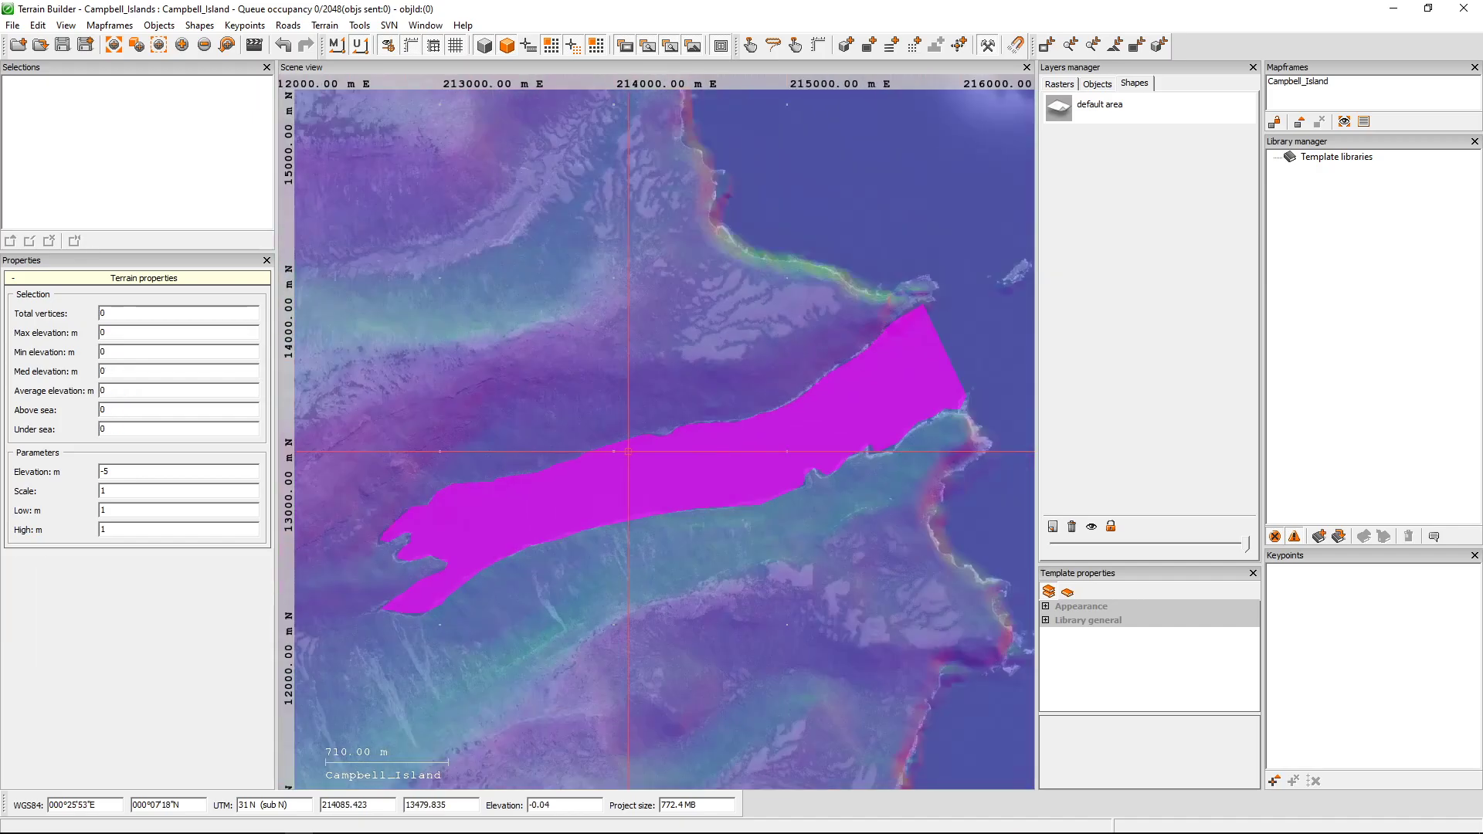
Export the terrain to gtt_heightmap.asc in gtt_export, replacing the existing file
scroll(628, 451, up, 3)
scroll(629, 451, down, 2)
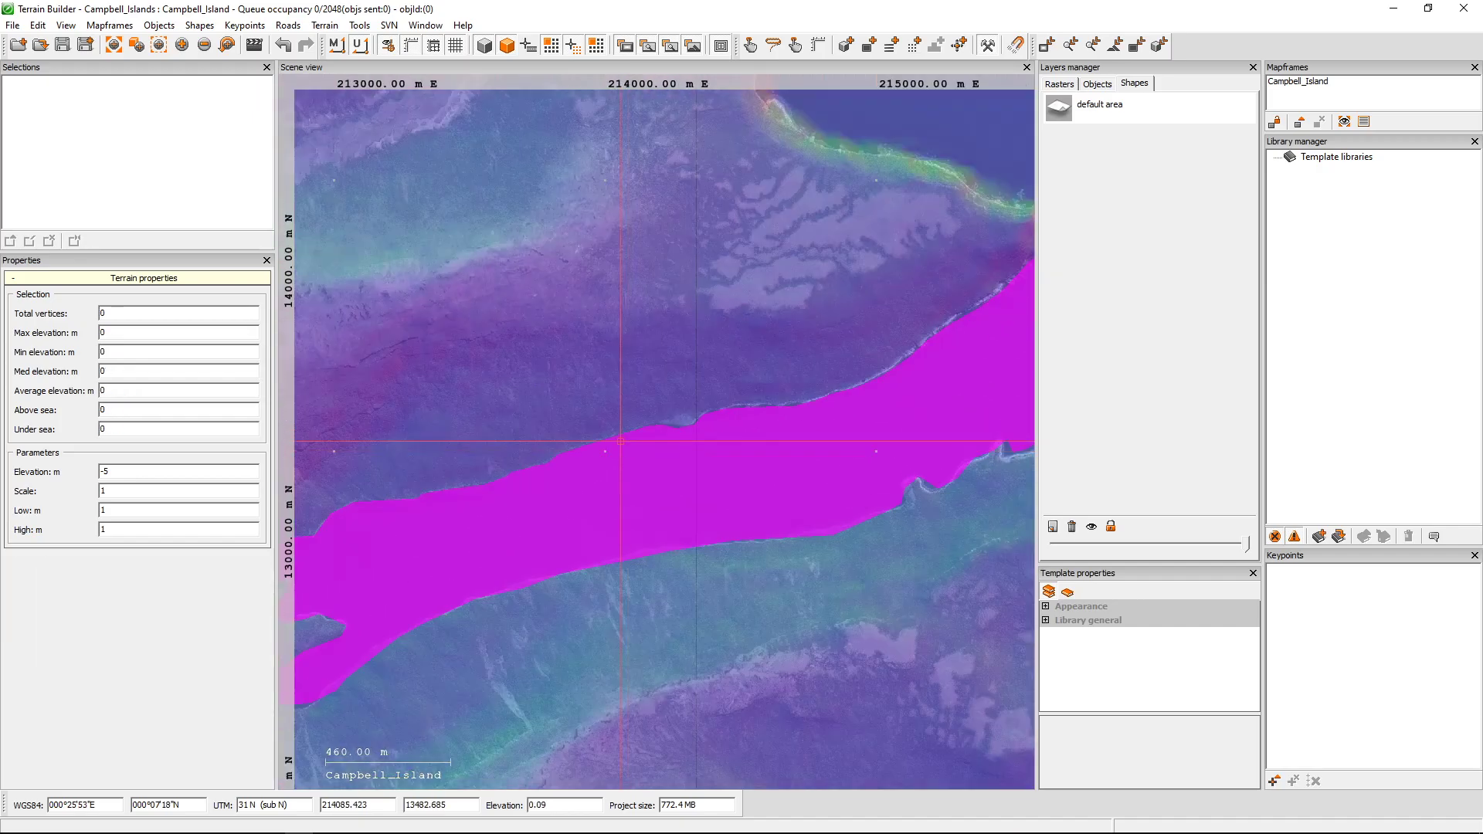
click(9, 28)
mouse_move(116, 183)
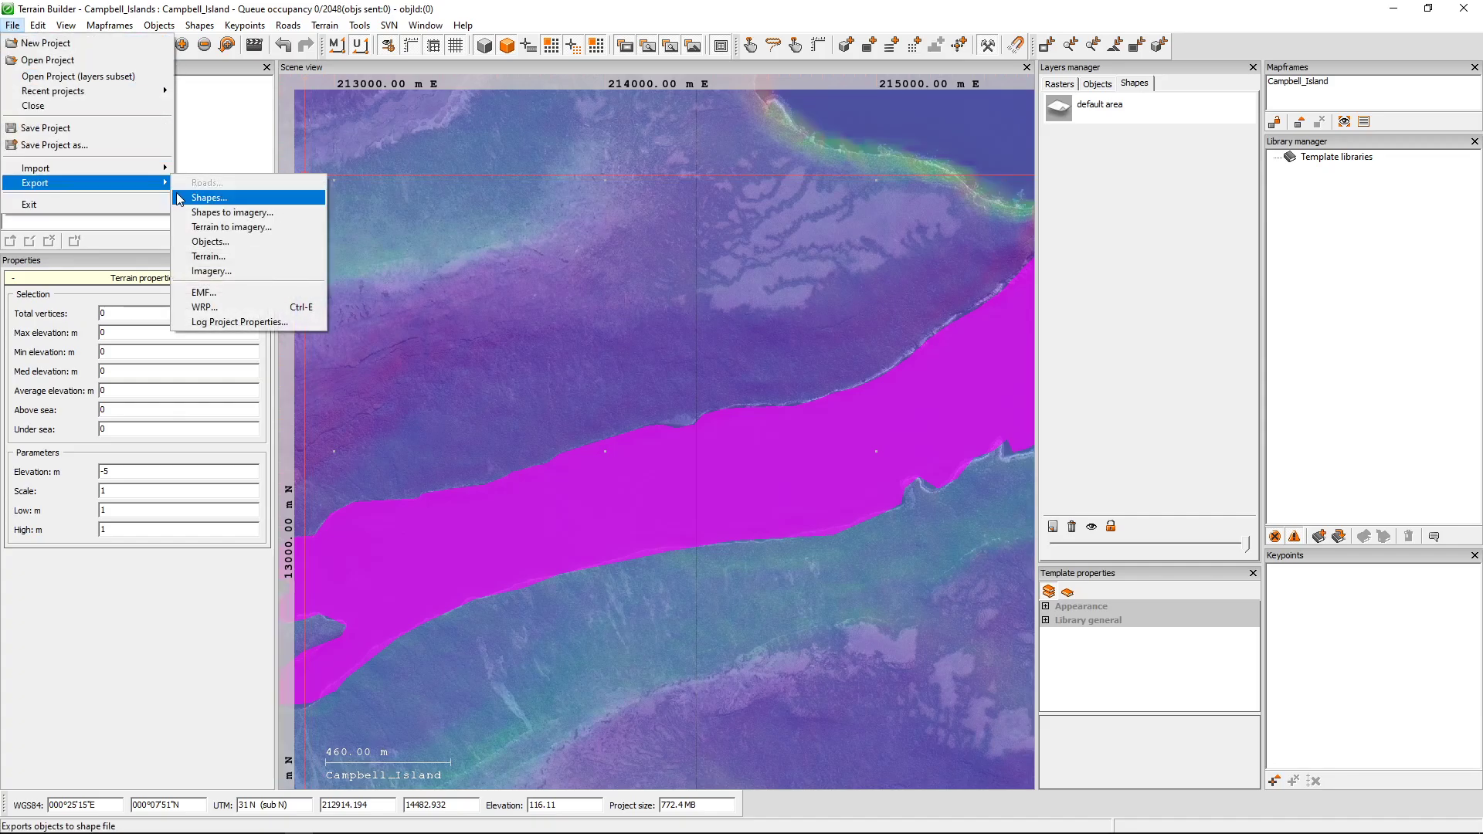
click(223, 258)
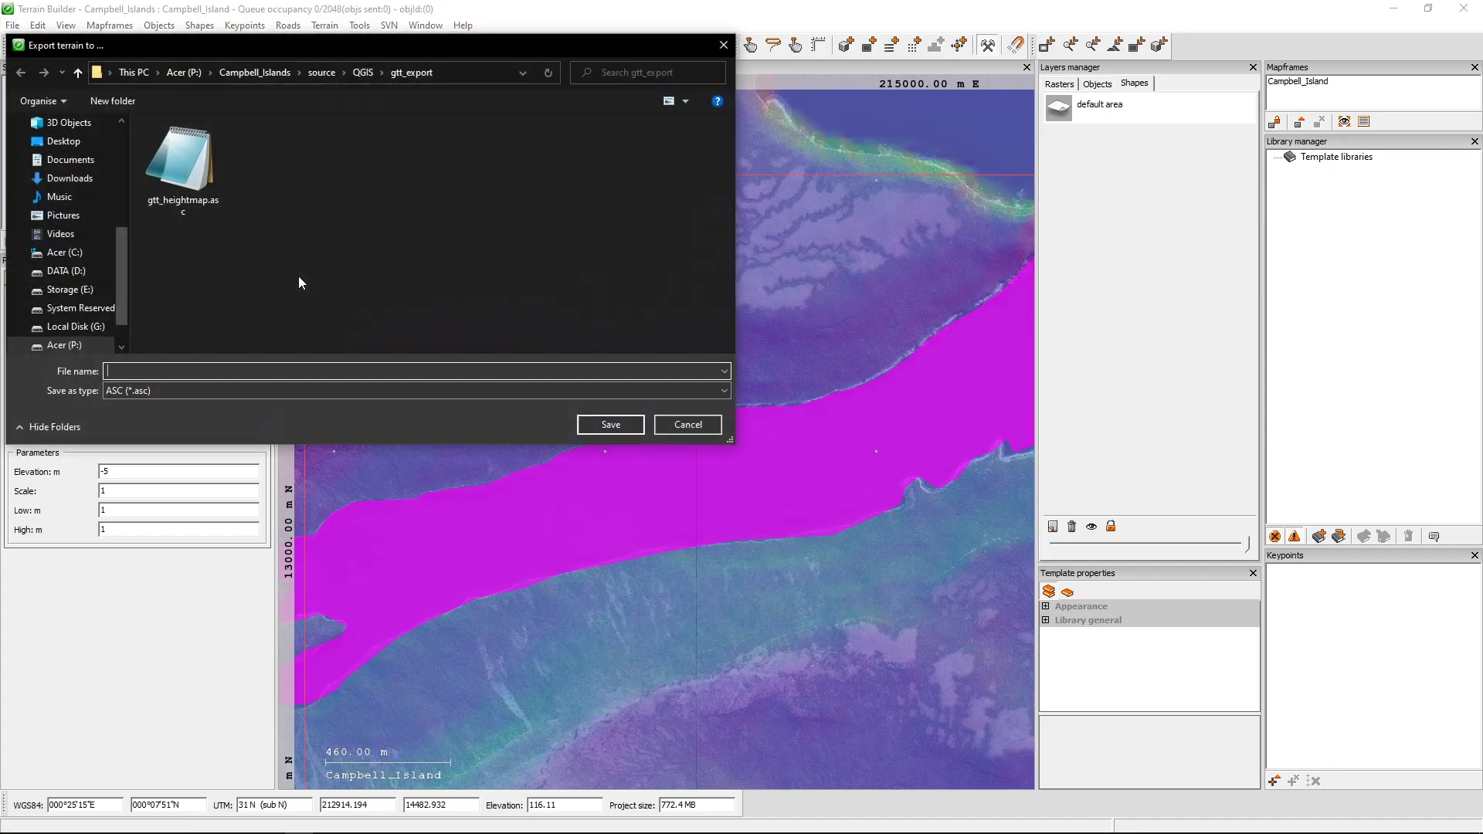
click(183, 186)
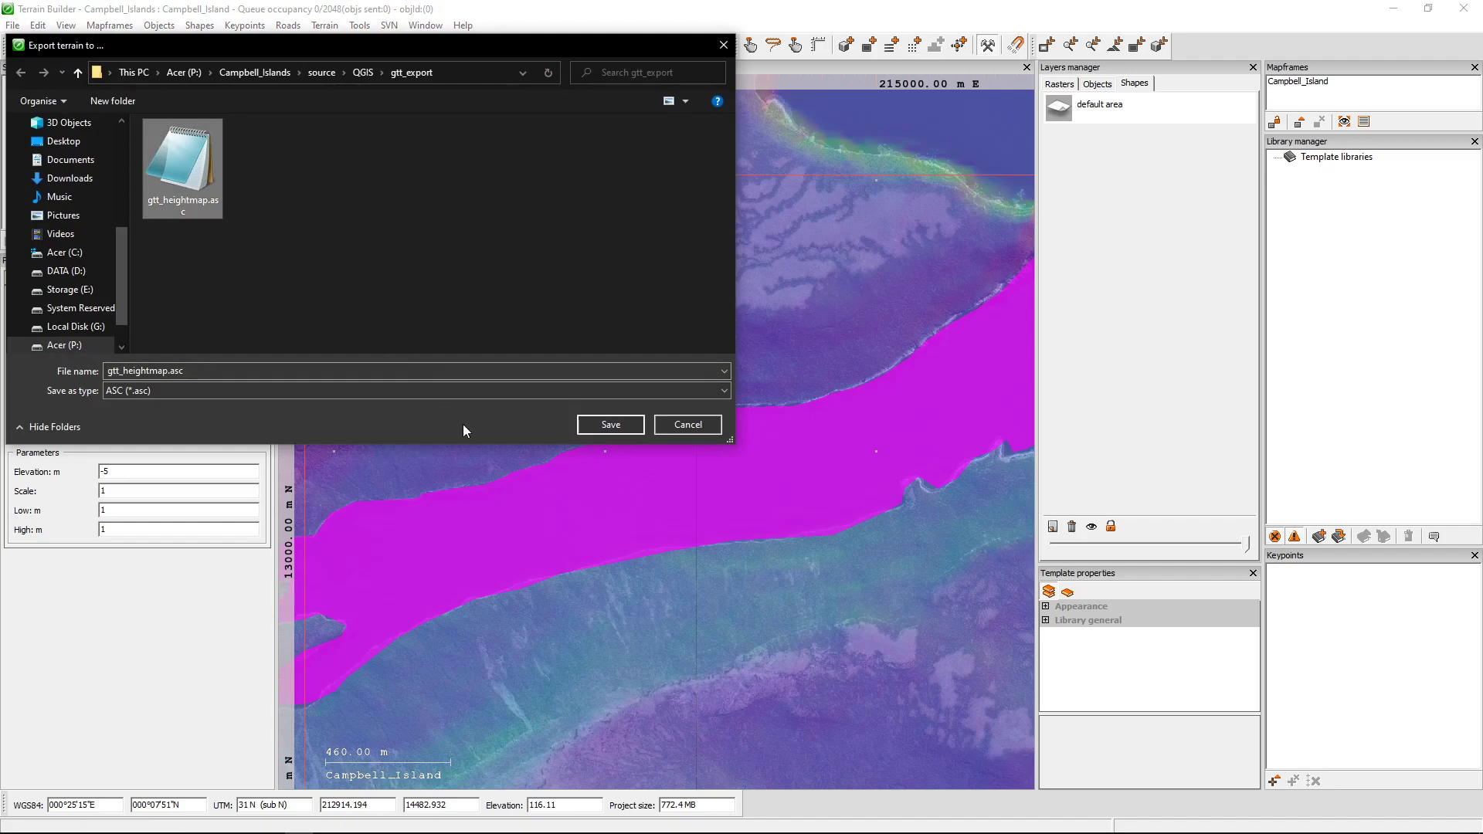
click(609, 425)
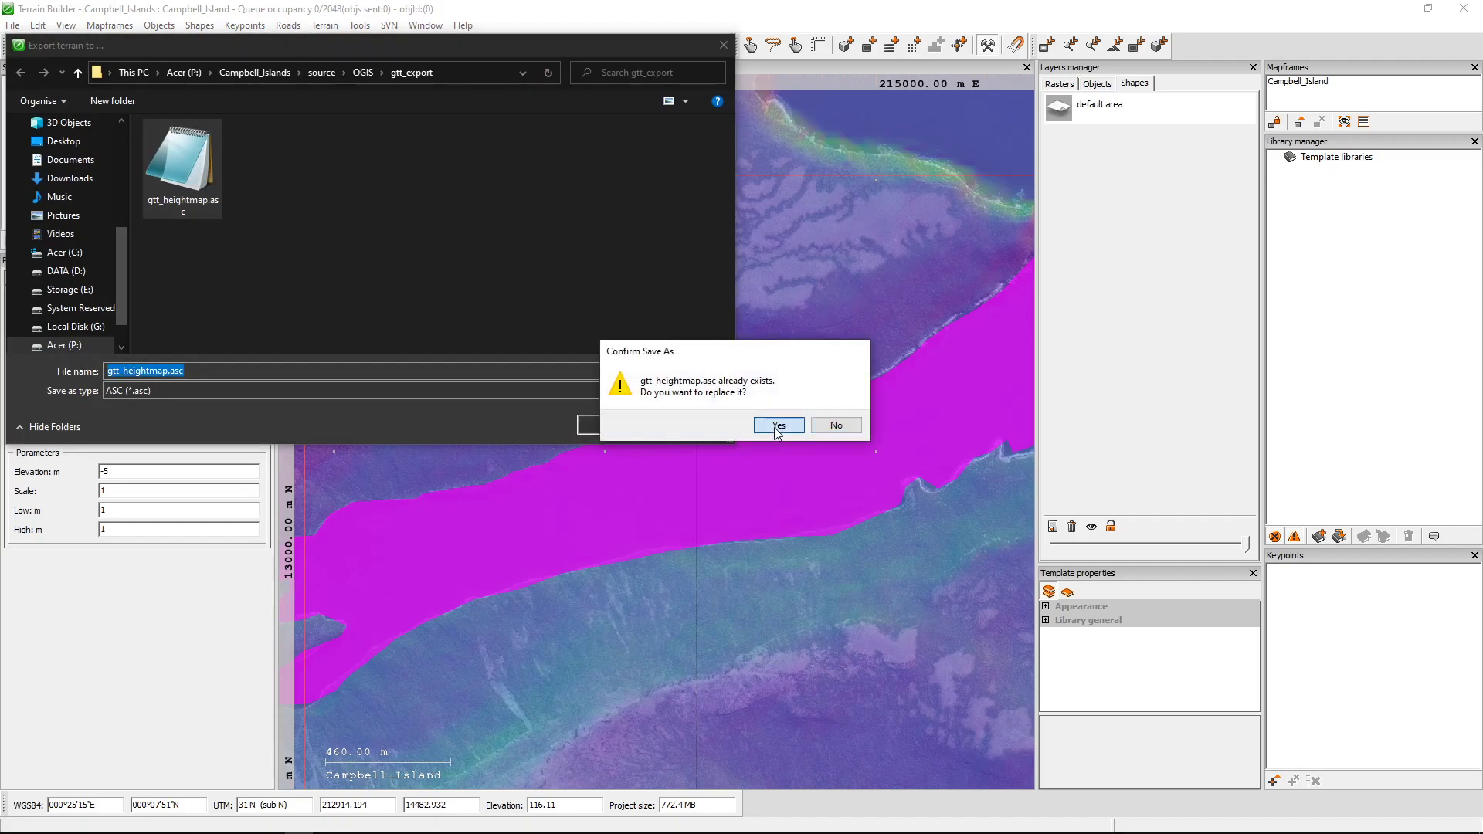
click(776, 427)
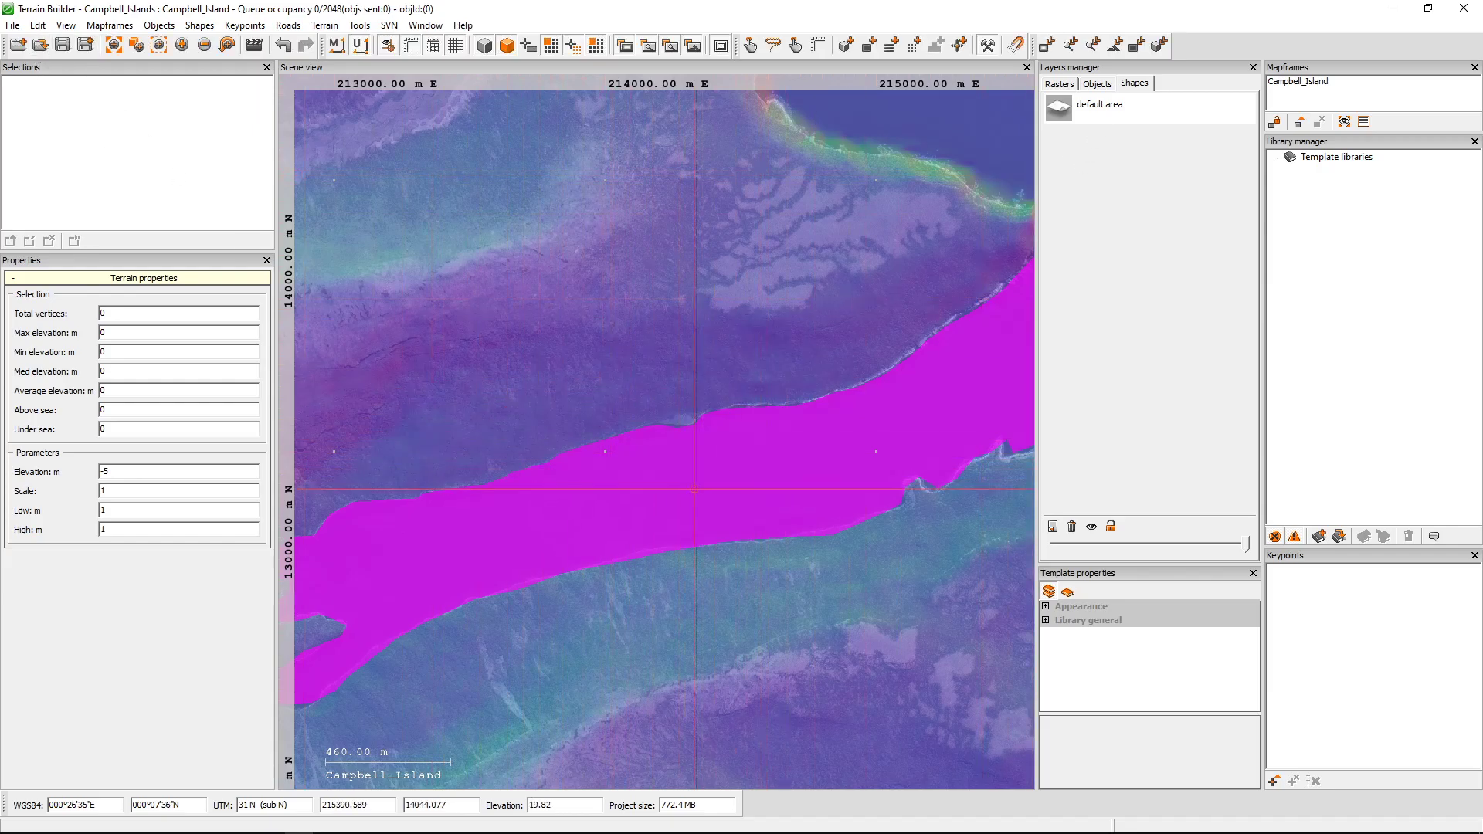
Reload the gtt_heightmap.asc raster layer from its exported source file
click(1062, 83)
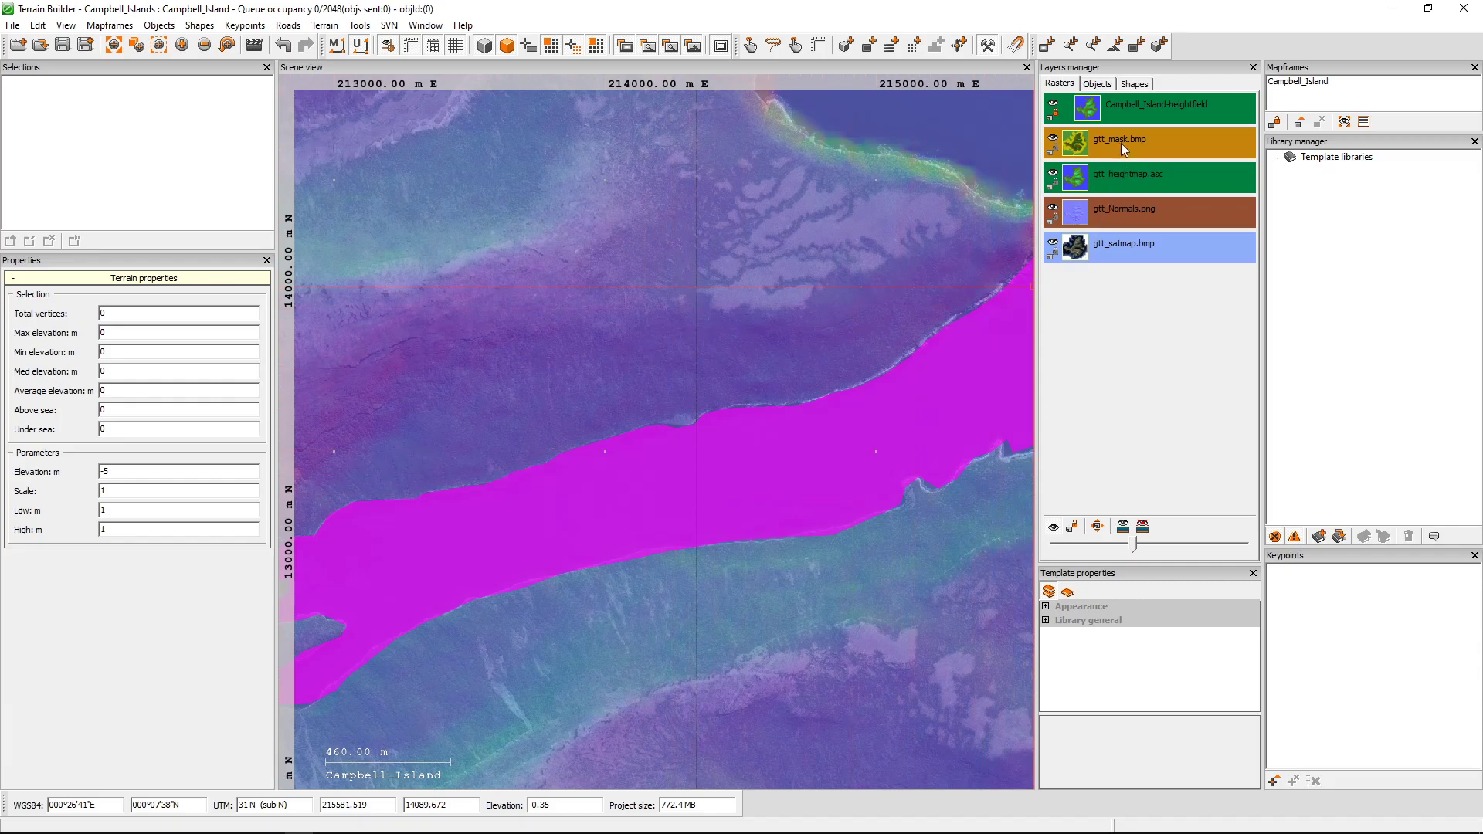
right_click(1123, 182)
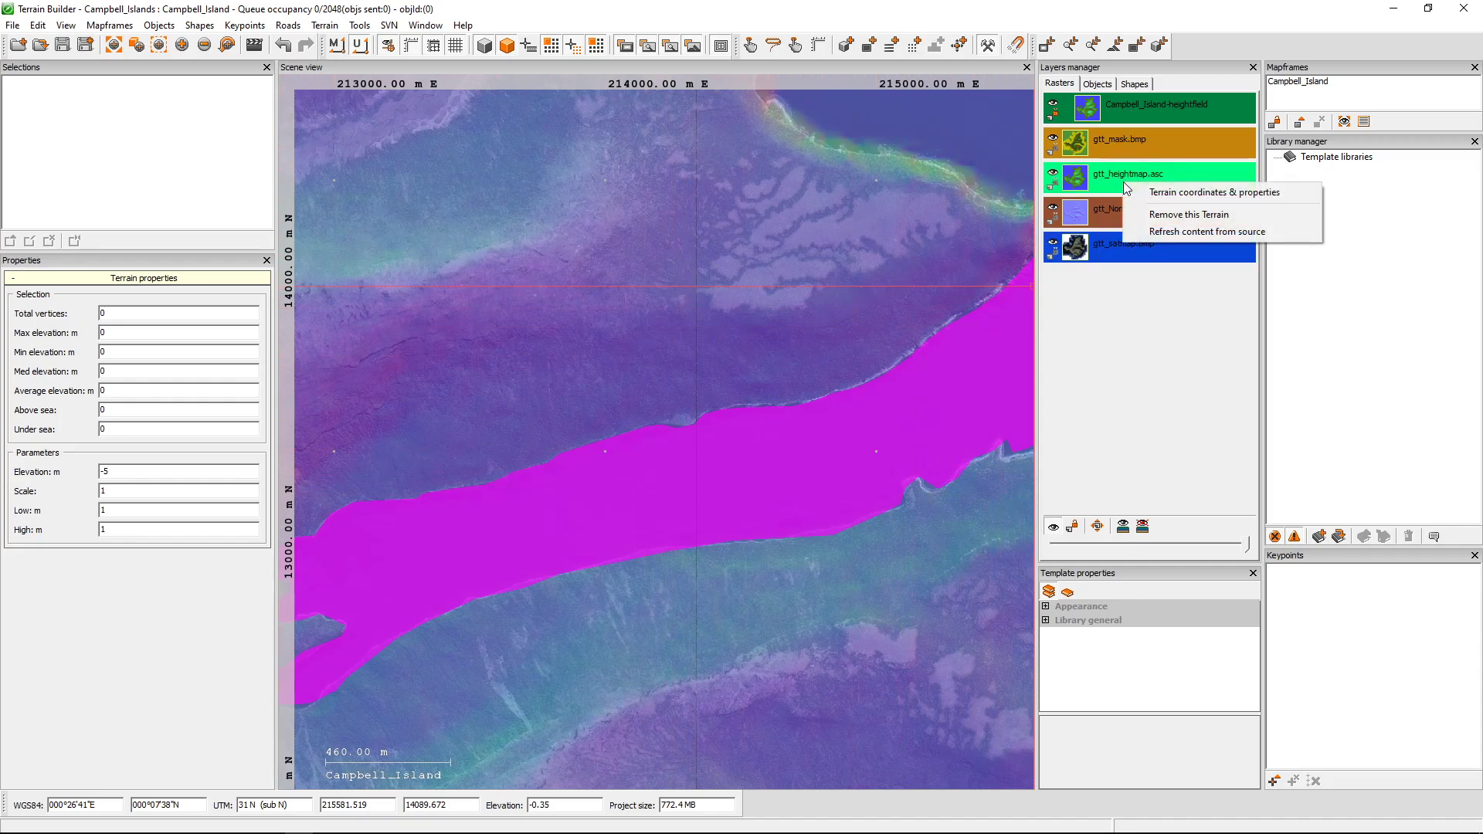
click(1162, 233)
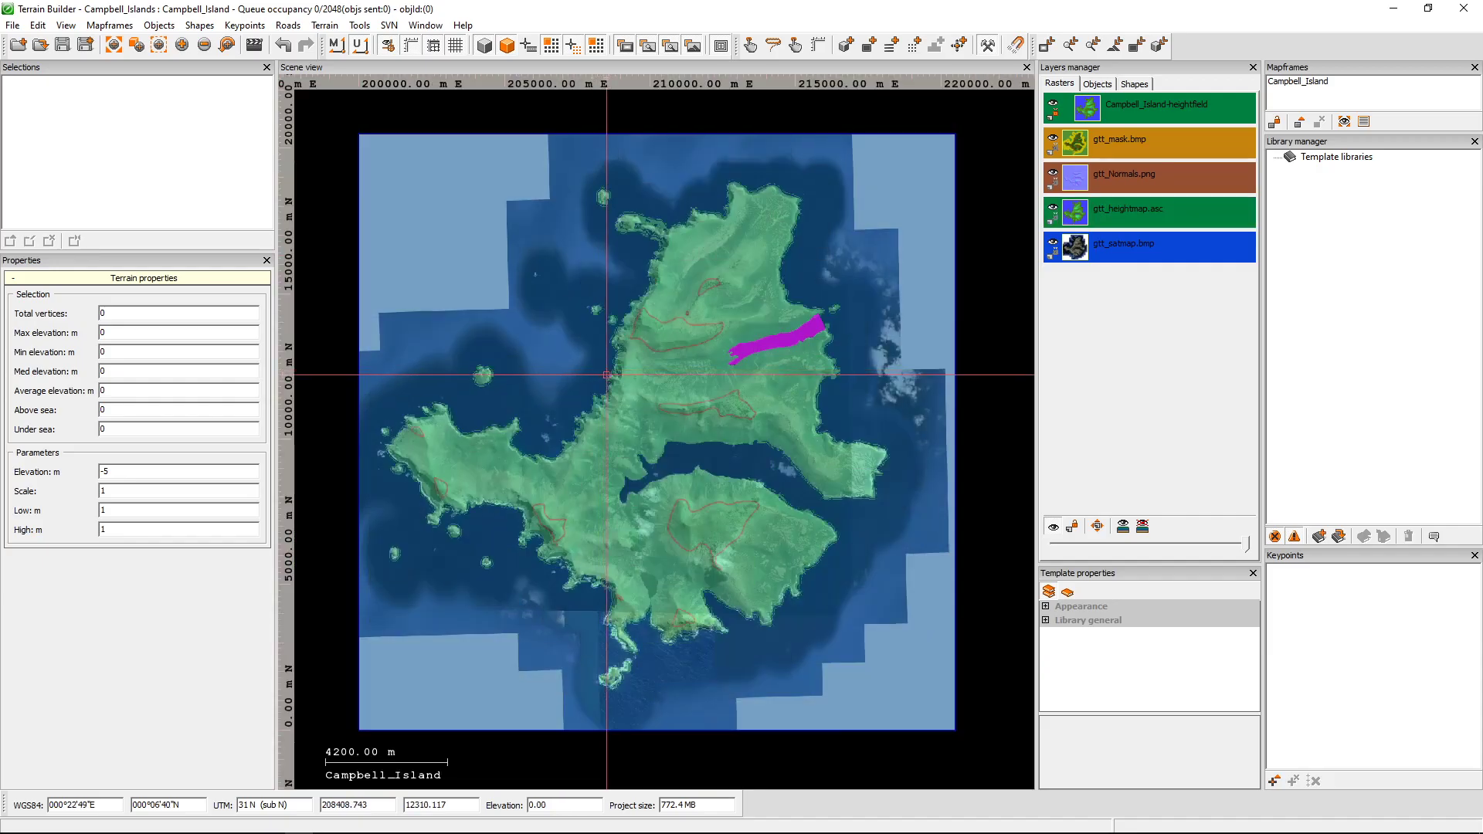
Zoom into the inlet and box-select its vertices to confirm the -5.00 m elevation
scroll(690, 430, up, 3)
scroll(812, 288, up, 2)
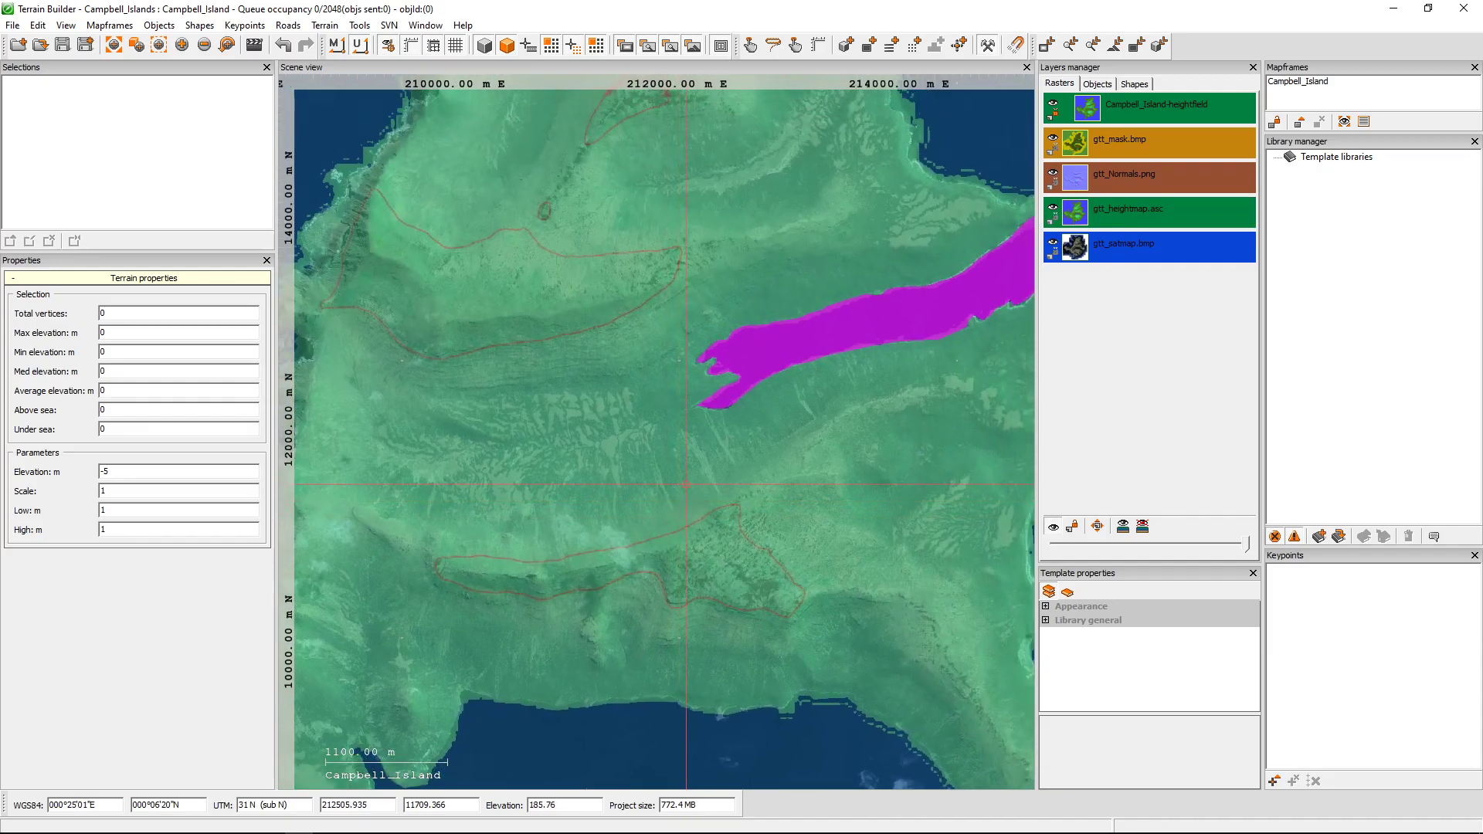
drag(844, 429, 714, 255)
scroll(762, 473, up, 5)
drag(635, 512, 645, 302)
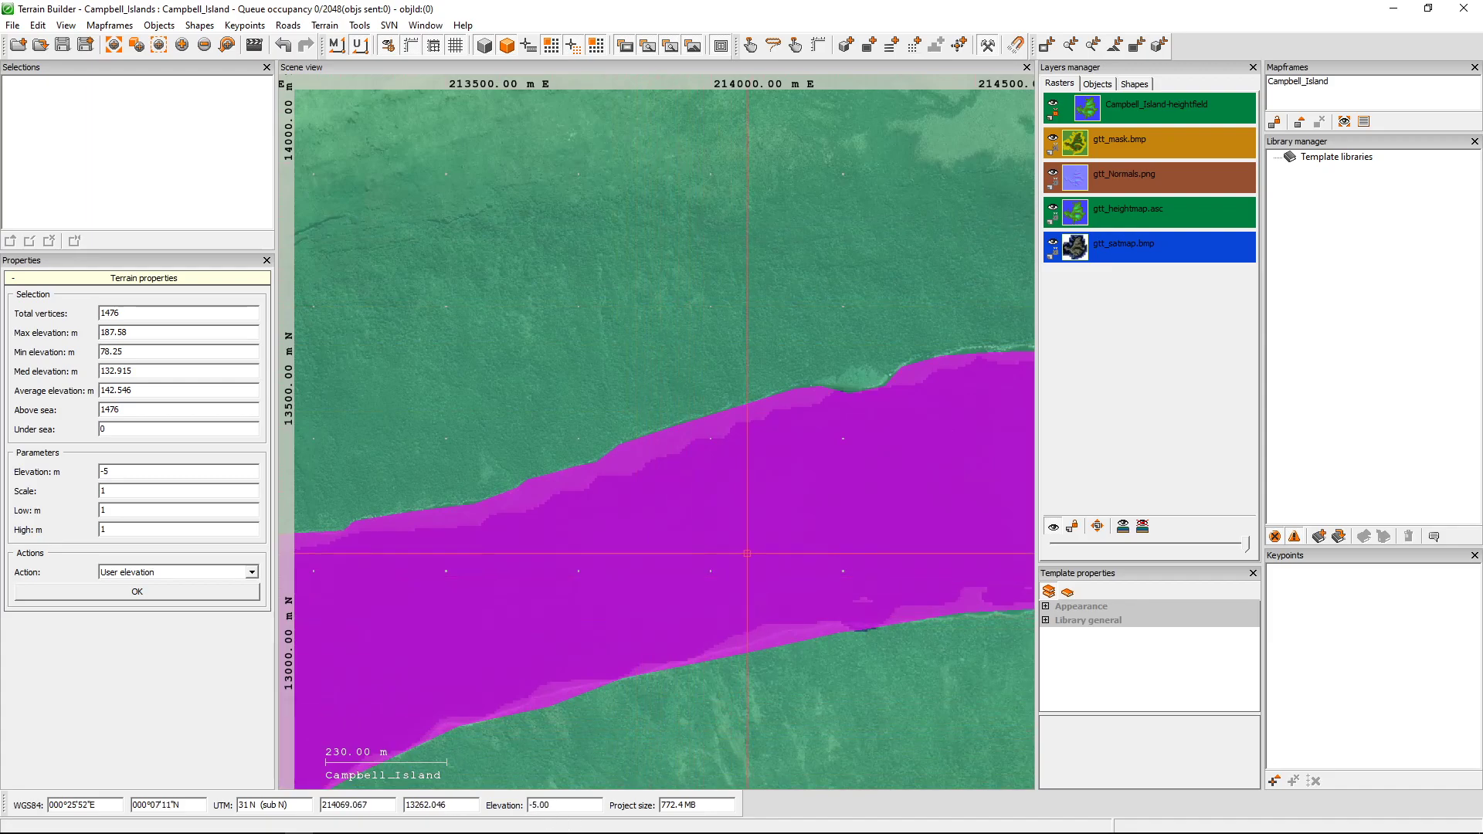
drag(1028, 464, 631, 526)
drag(980, 426, 646, 606)
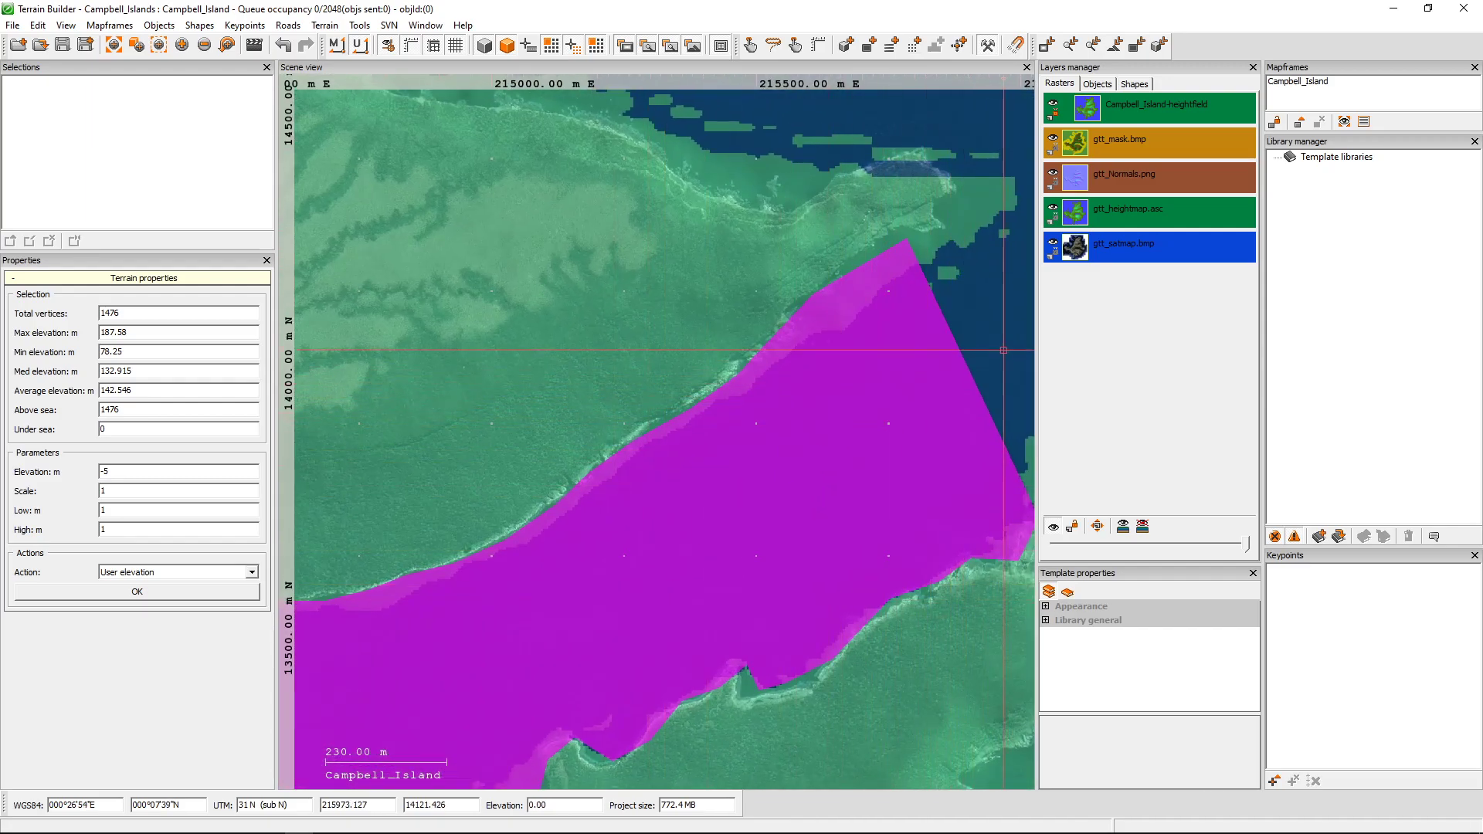
scroll(904, 419, down, 2)
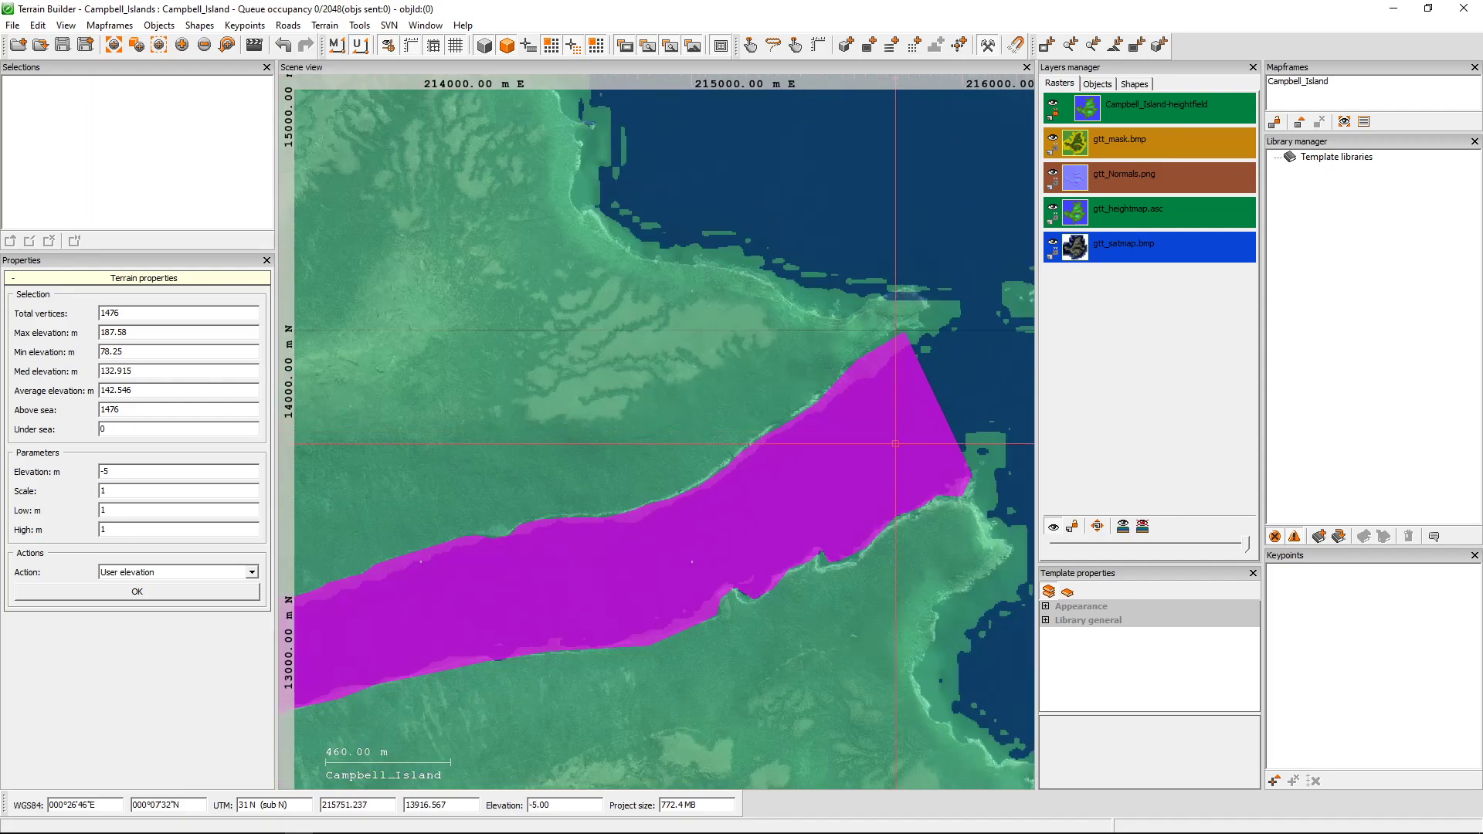
Launch the Buldozer terrain preview, then set the vertex action to Minimal elevation
click(261, 49)
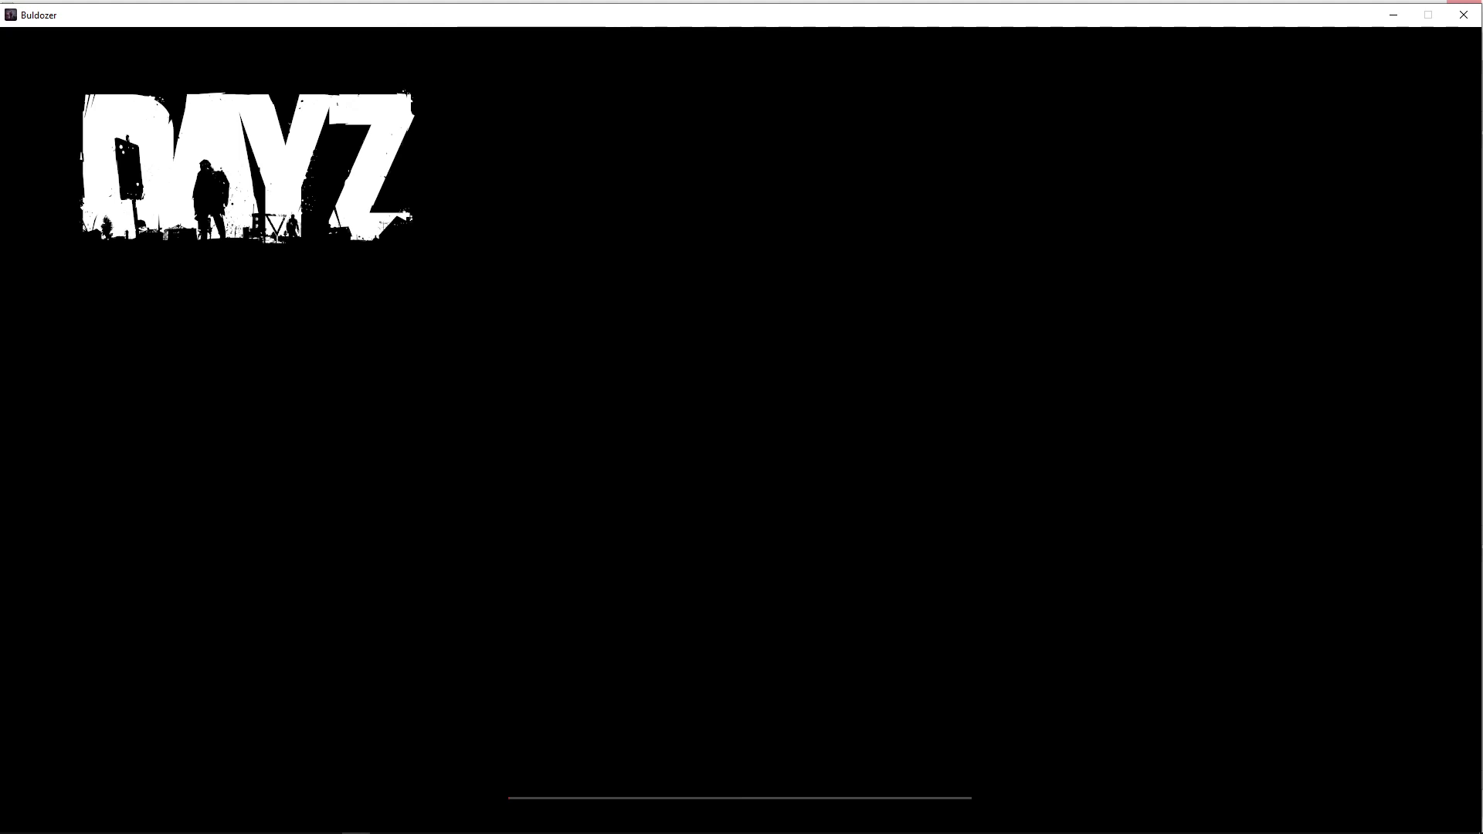
key(alt+Tab)
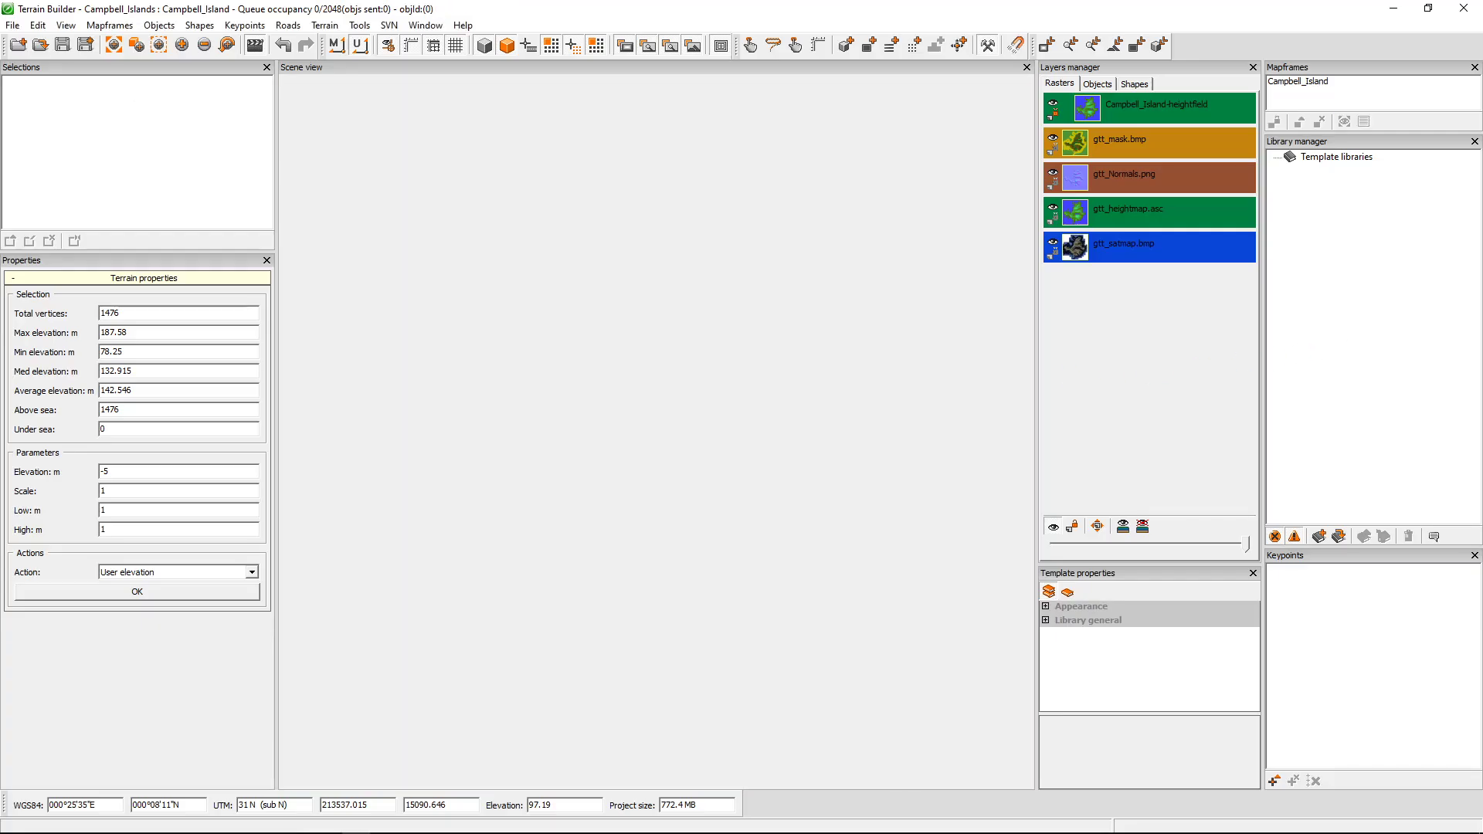
scroll(714, 310, down, 6)
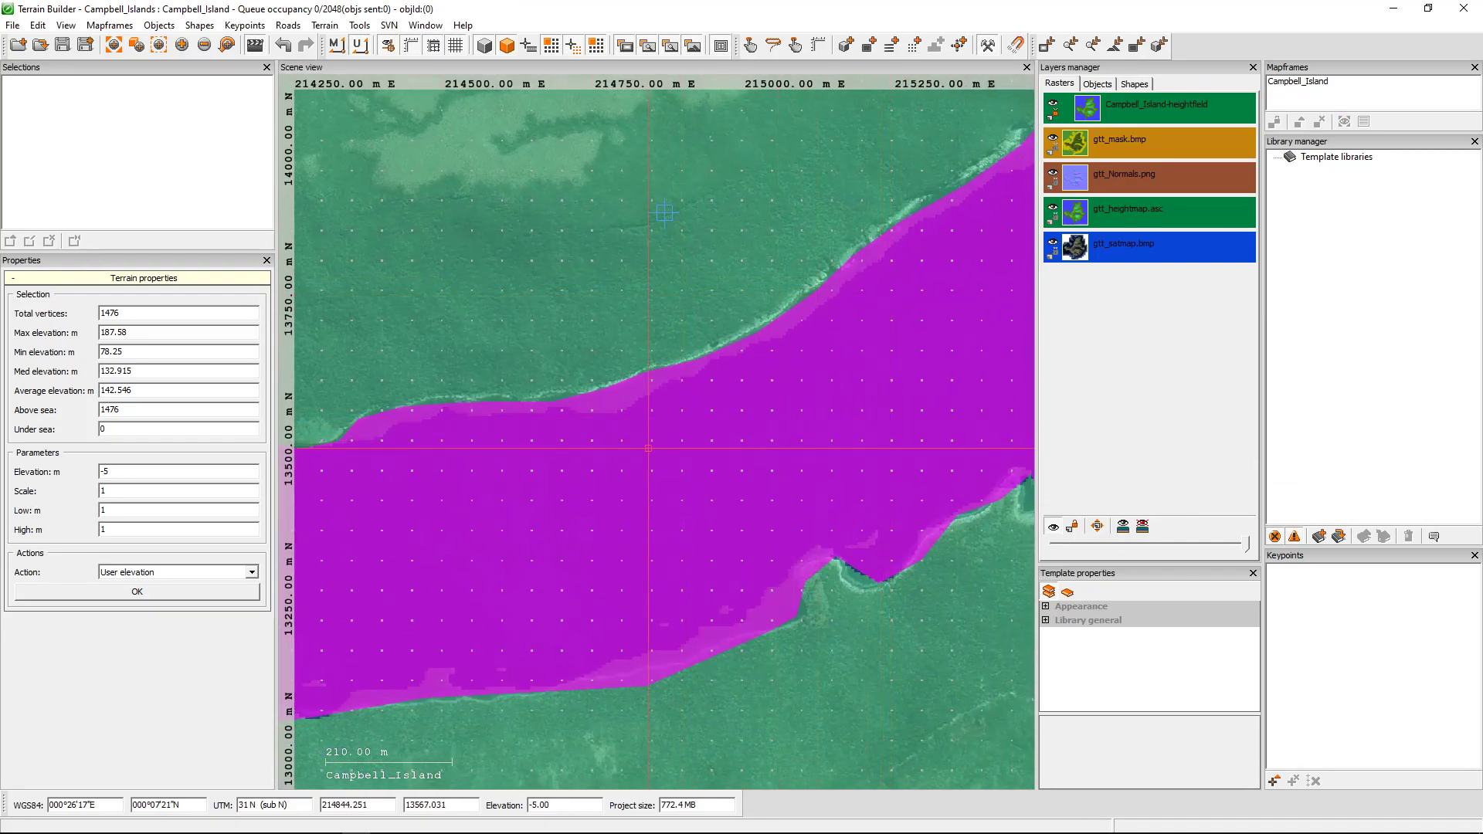
click(251, 571)
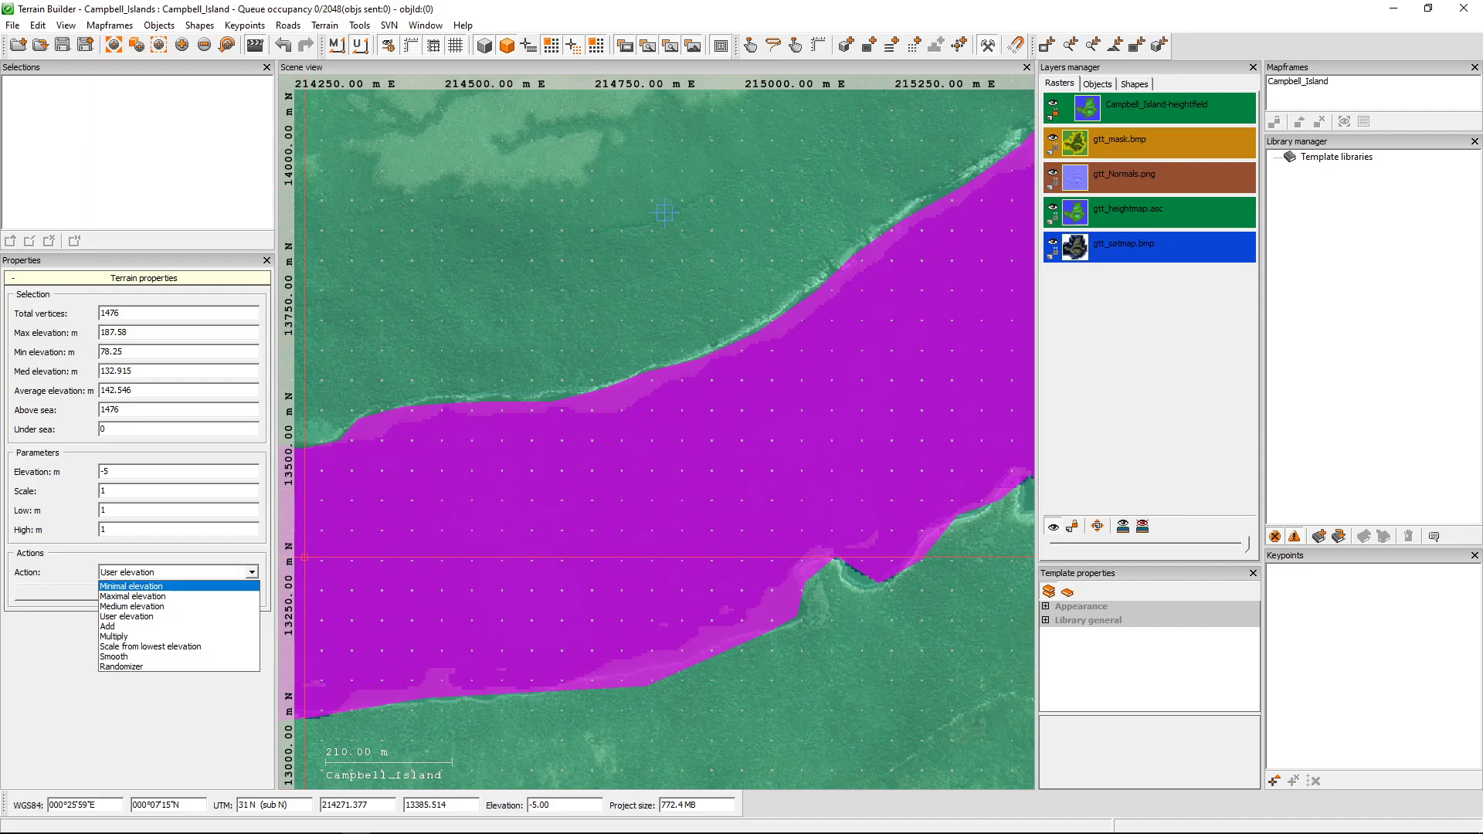
click(131, 587)
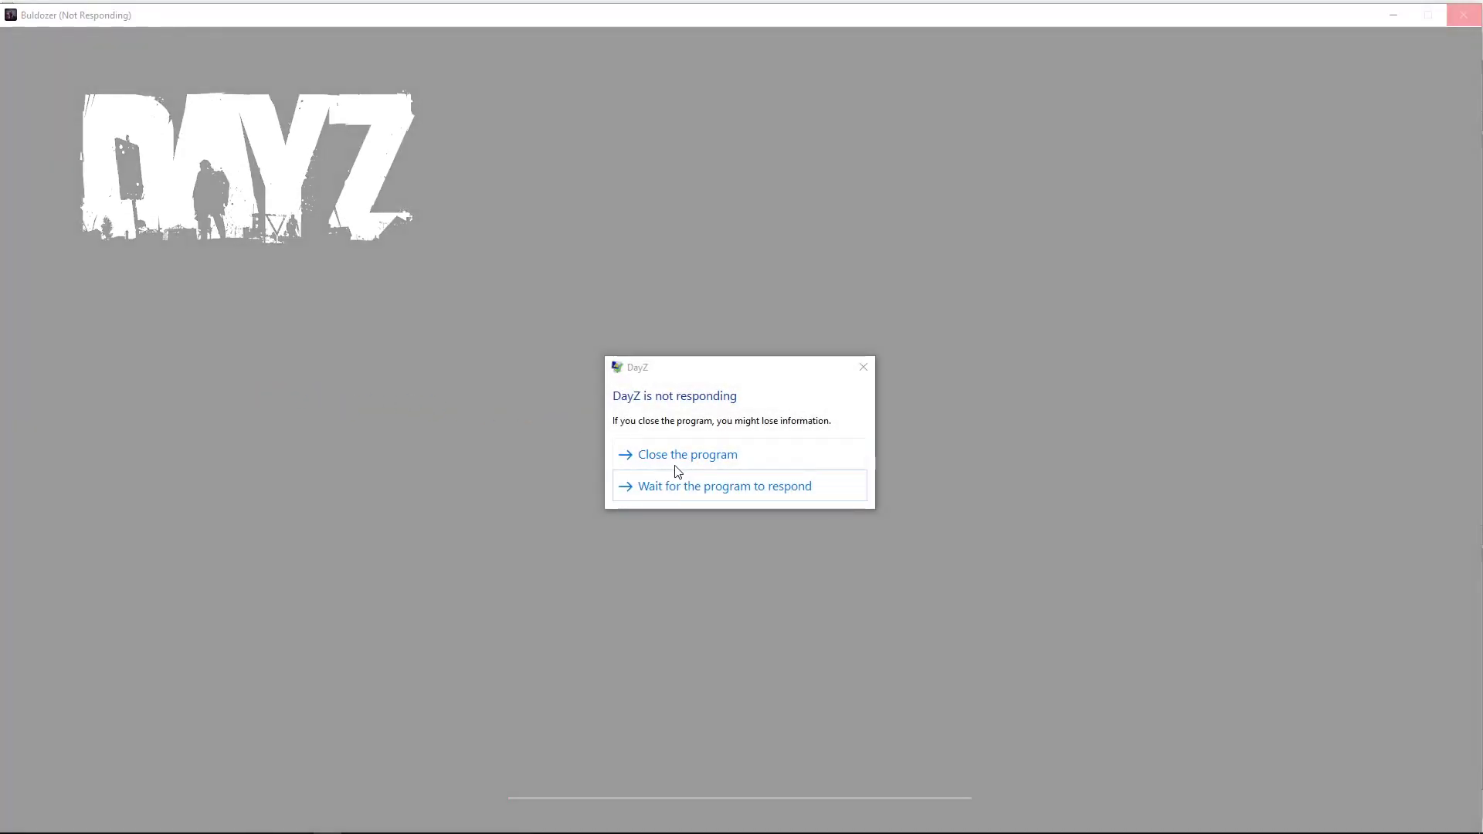
Close the frozen Buldozer preview, acknowledge its termination, and return to Terrain Builder from the taskbar
click(677, 461)
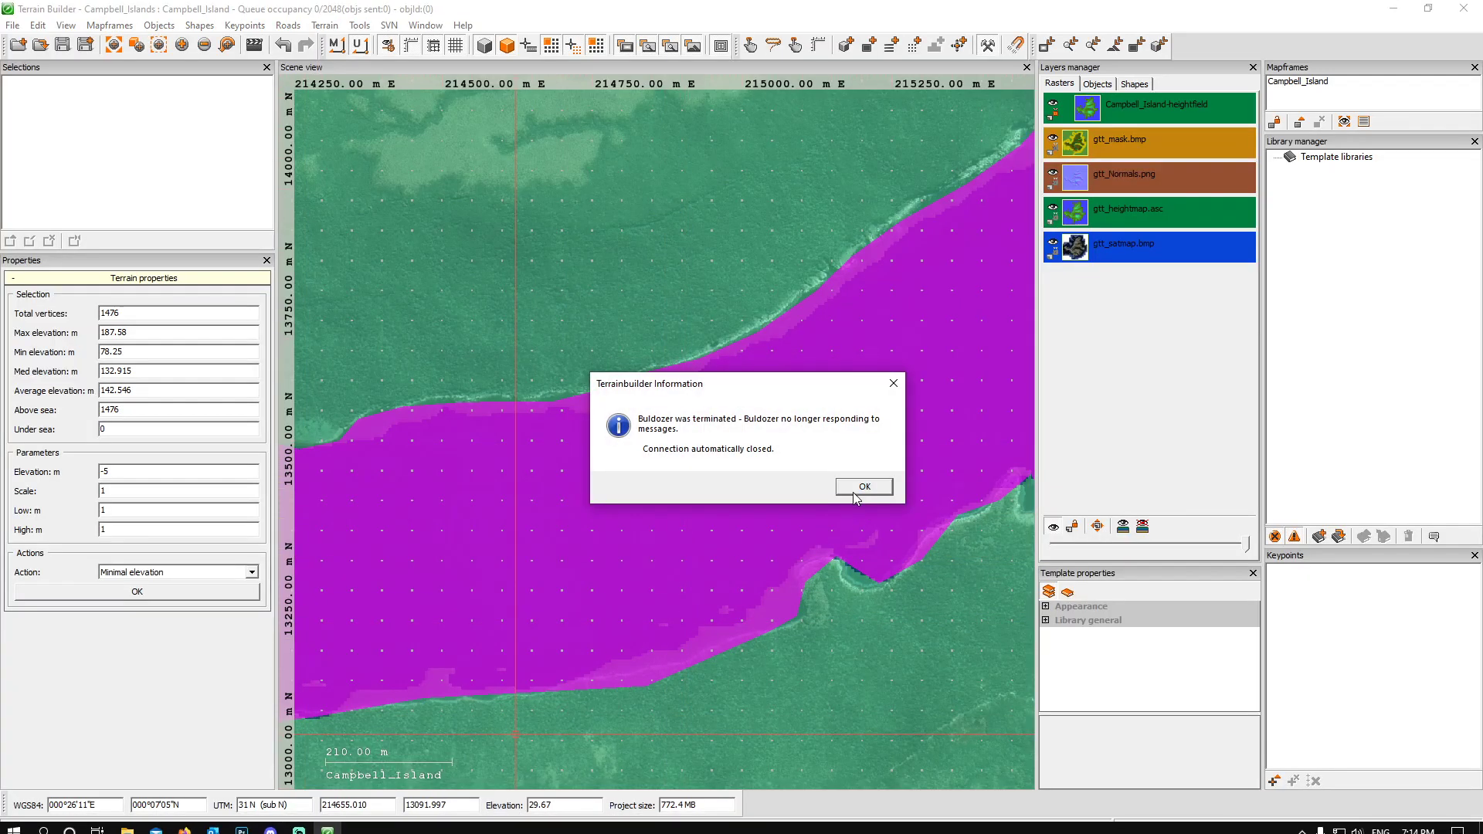
click(856, 487)
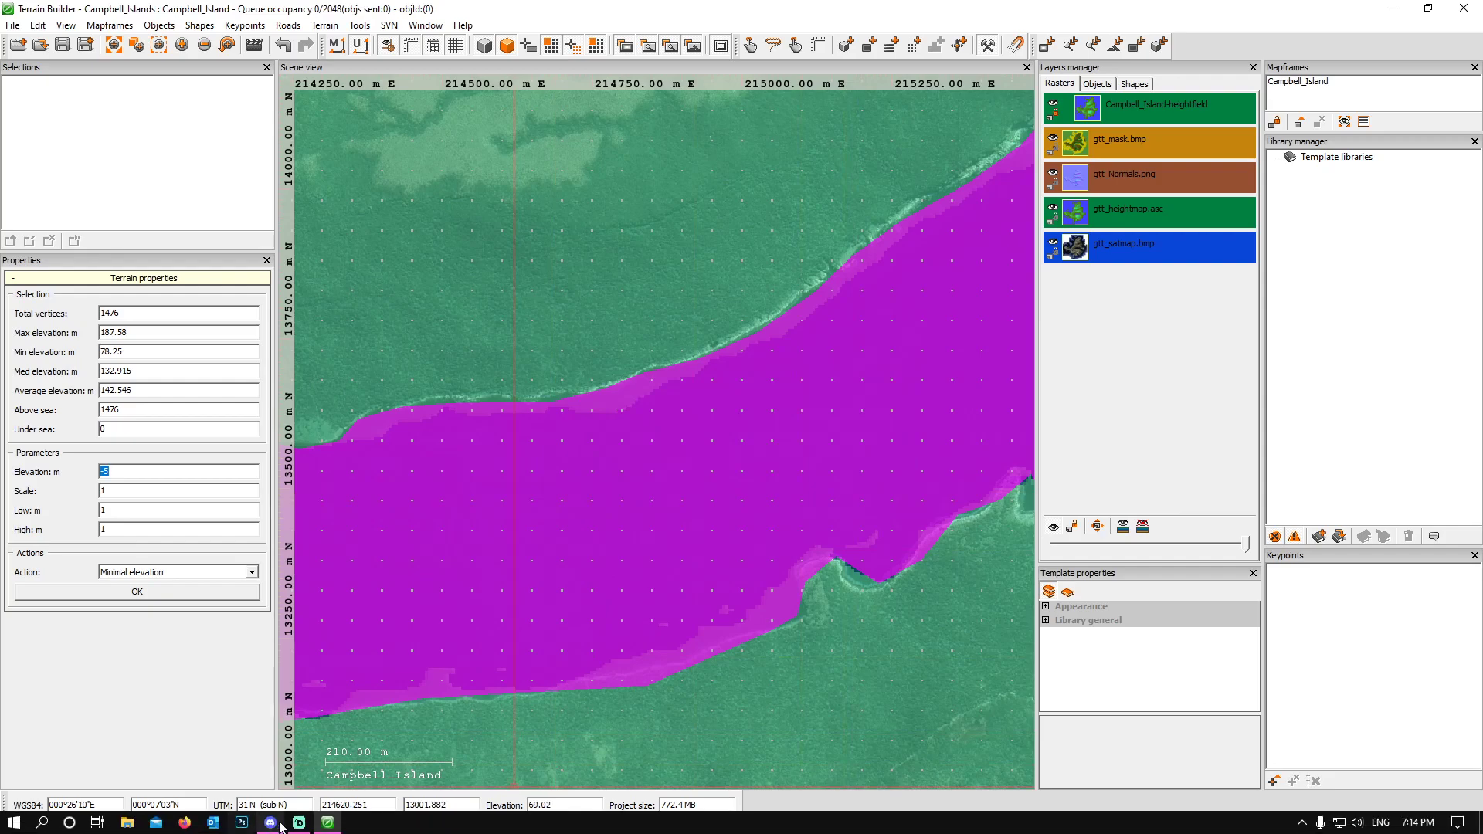
click(269, 823)
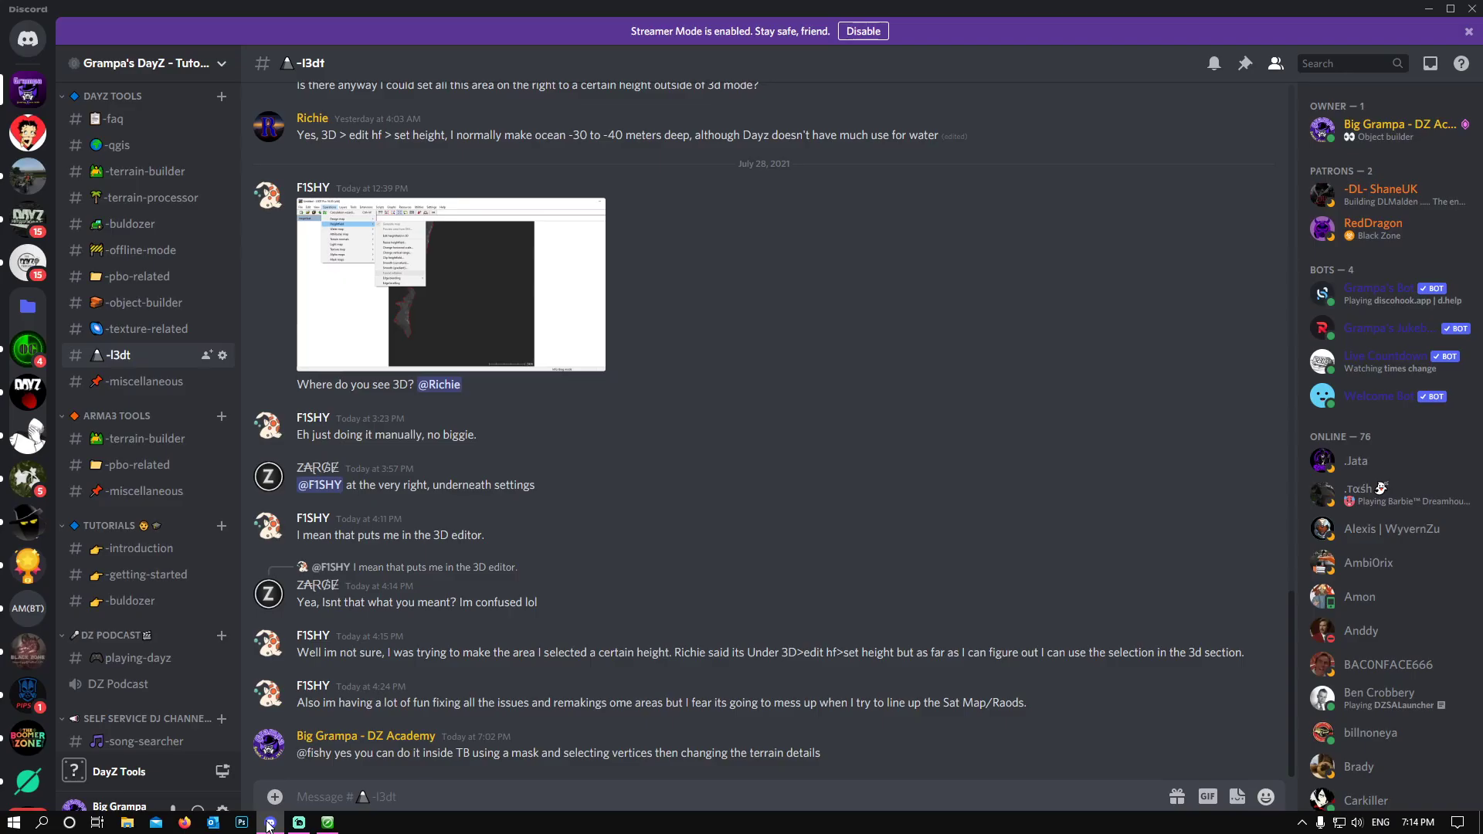
click(270, 824)
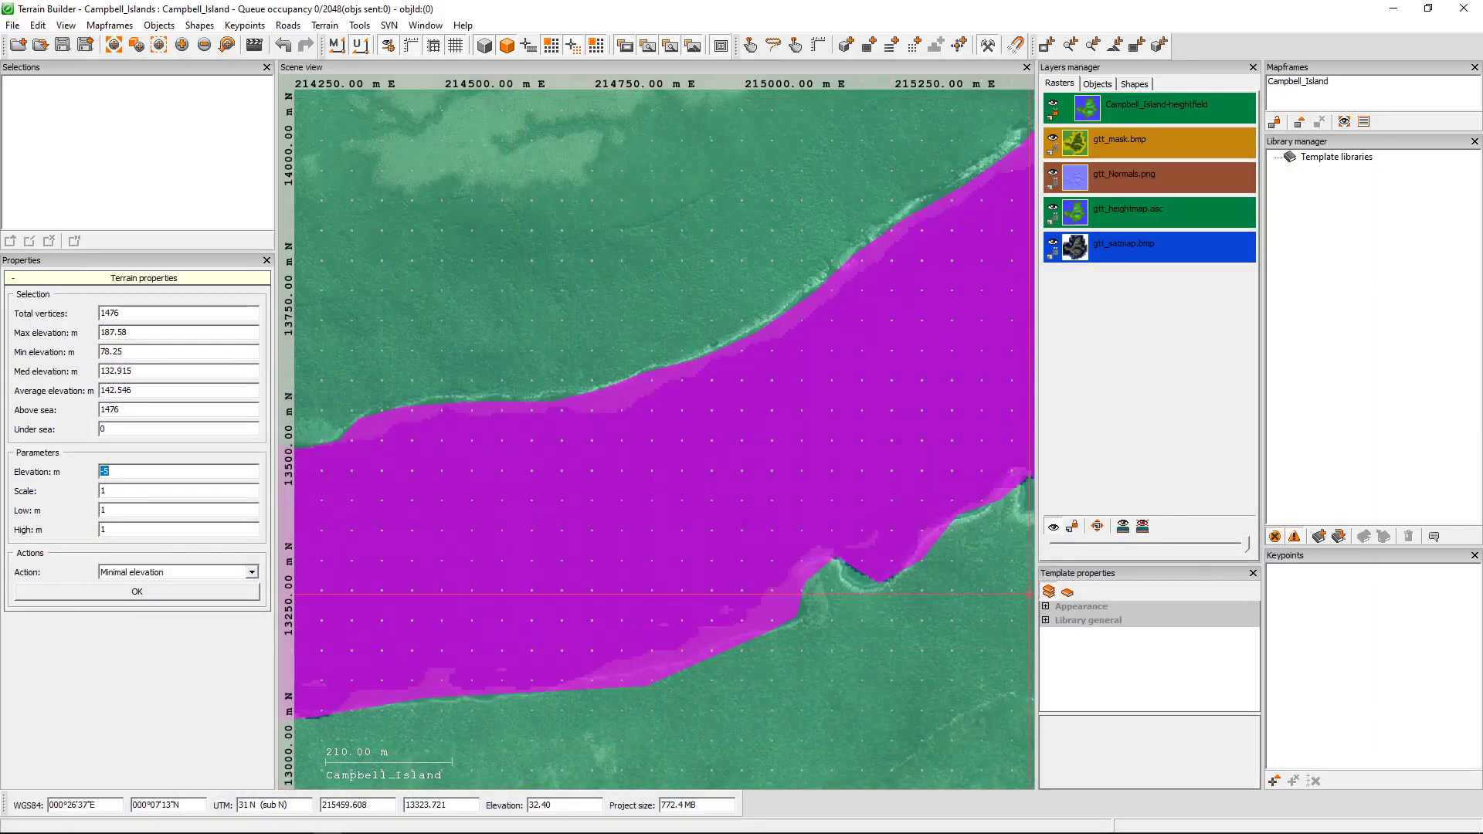